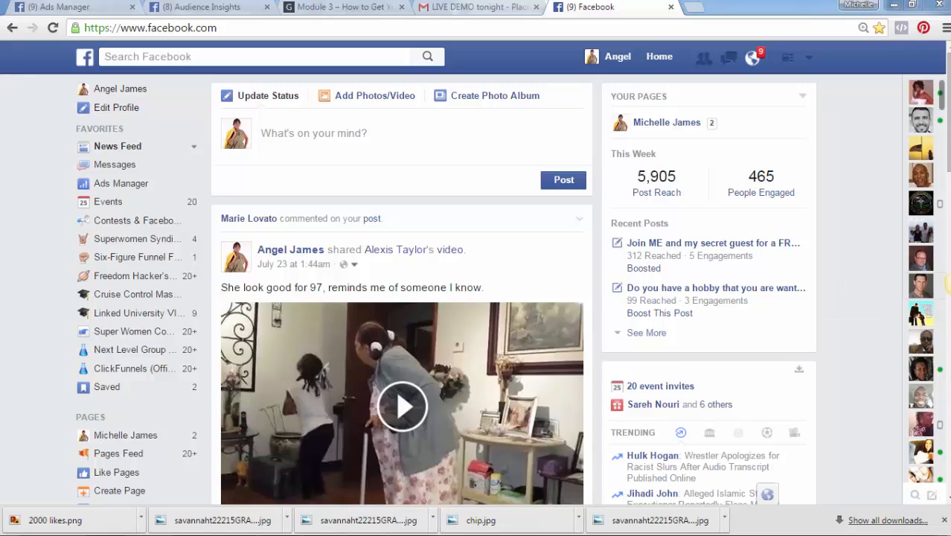
Go to Manage Ads from the account menu to see the account's four campaigns
left_click(814, 64)
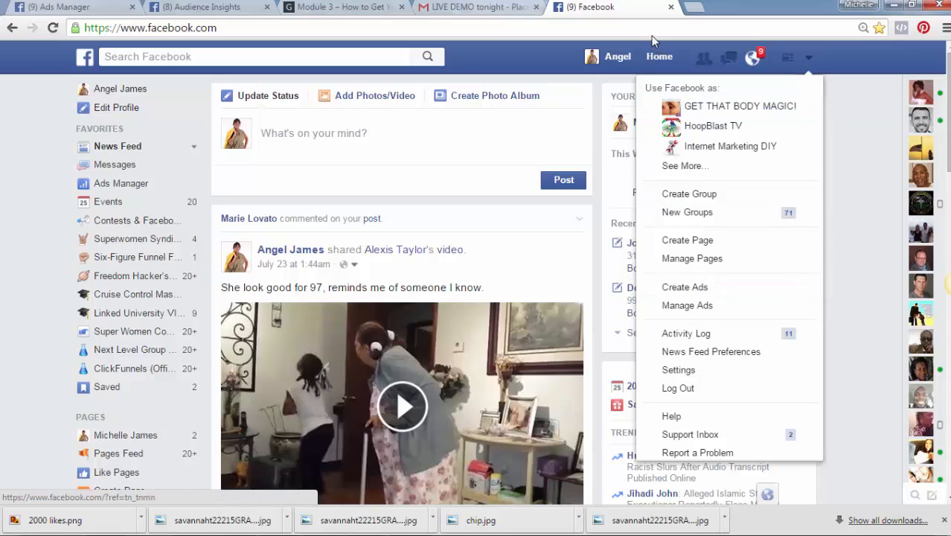
left_click(145, 191)
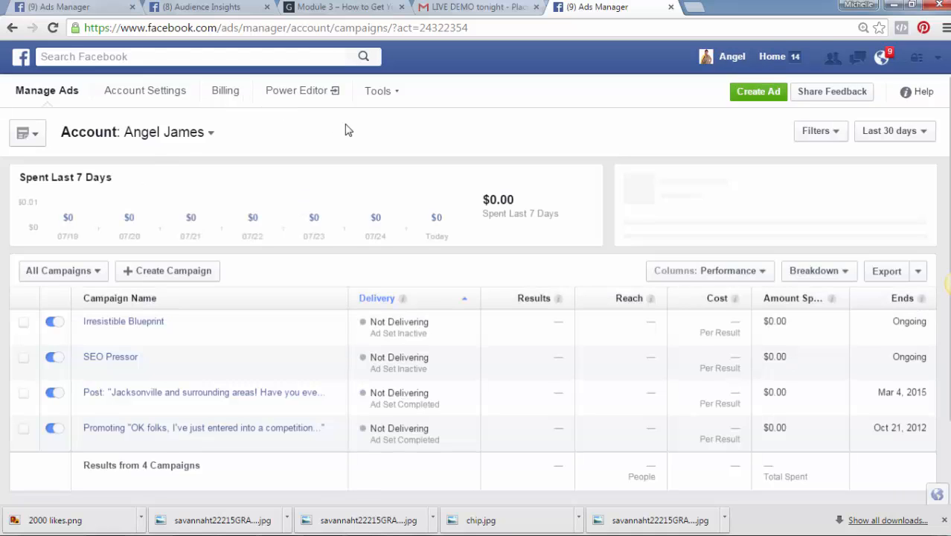
Launch Audience Insights from Tools with Everyone on Facebook, dismissing the colour-scheme prompt
left_click(398, 94)
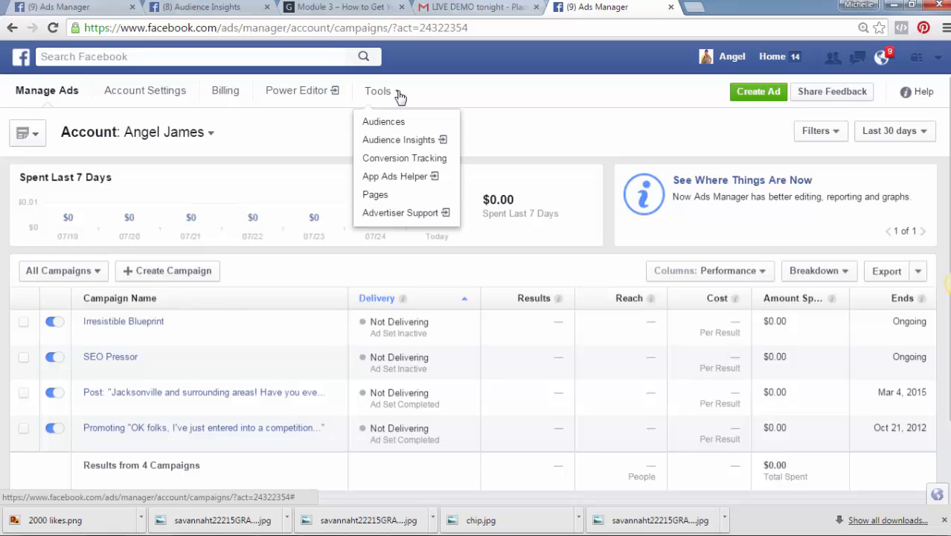
left_click(397, 140)
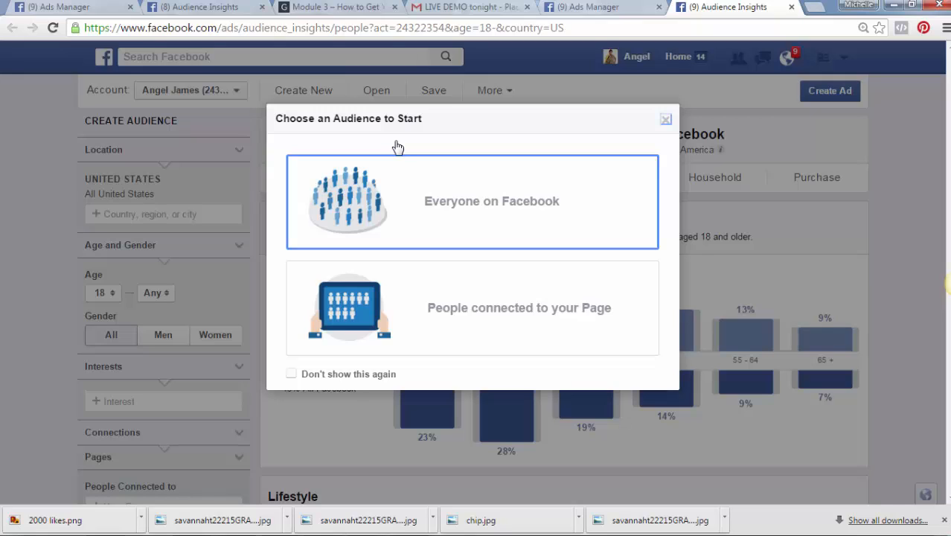
left_click(402, 190)
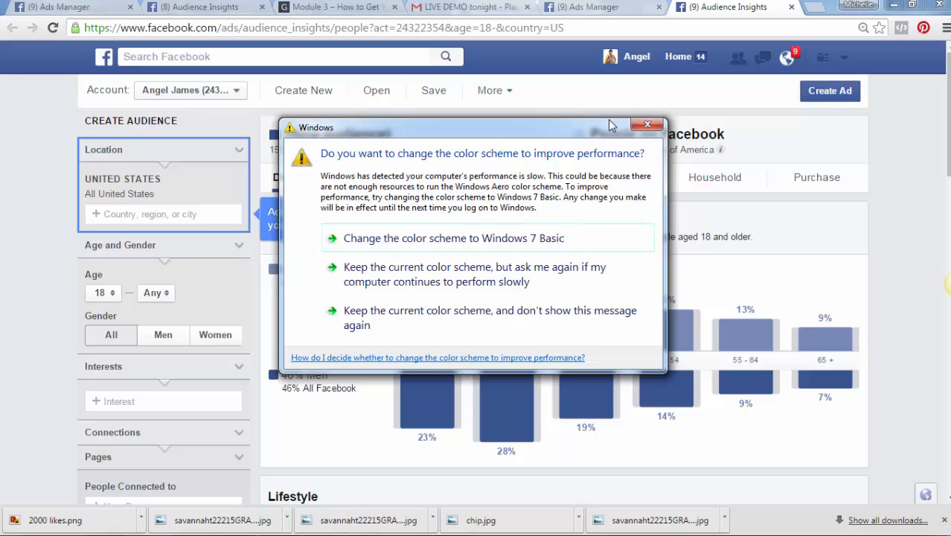
left_click(648, 125)
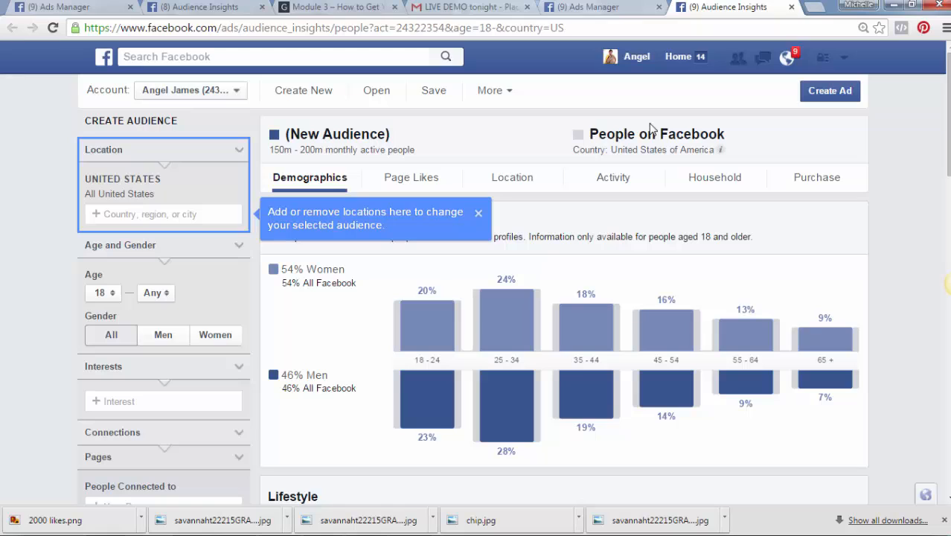
Switch the location from Florida to Jacksonville, Florida, briefly adding then removing Orlando
left_click(179, 216)
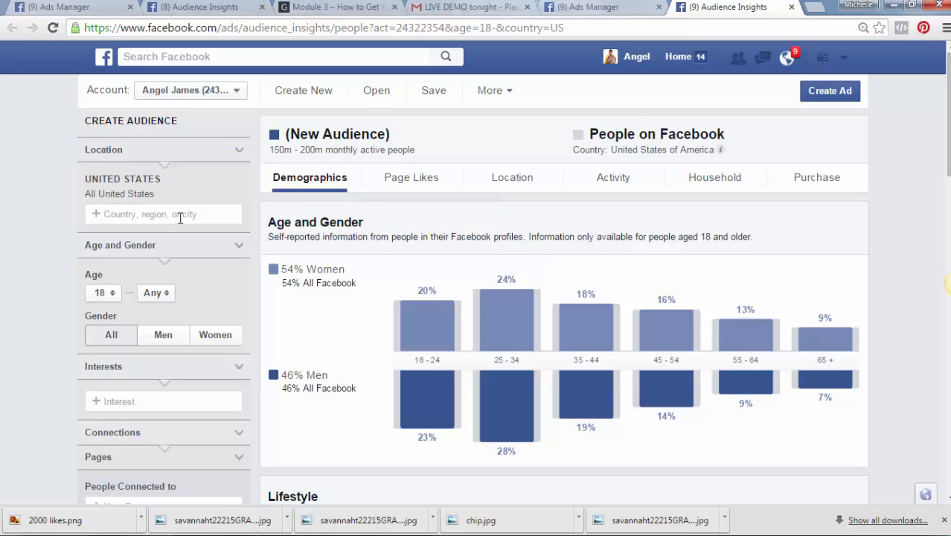
type("Flo")
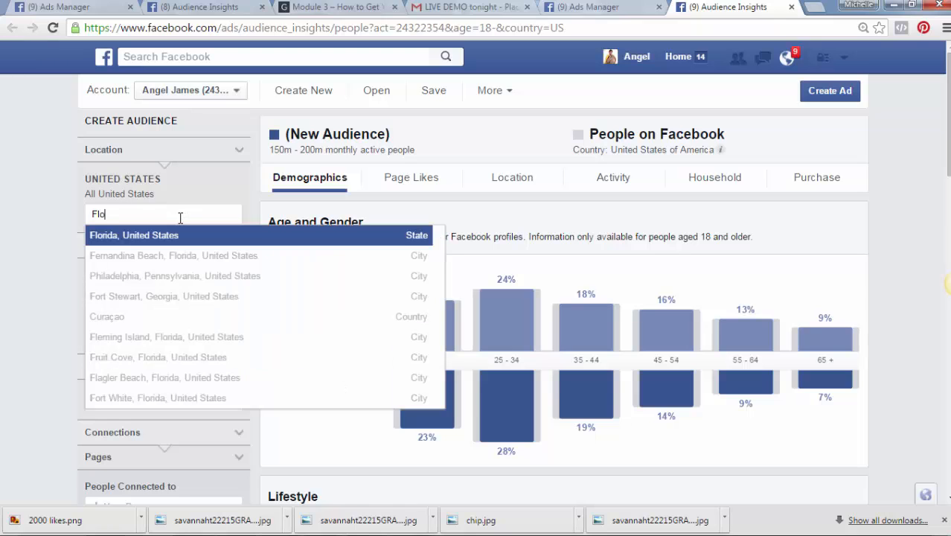
type("rida")
left_click(178, 235)
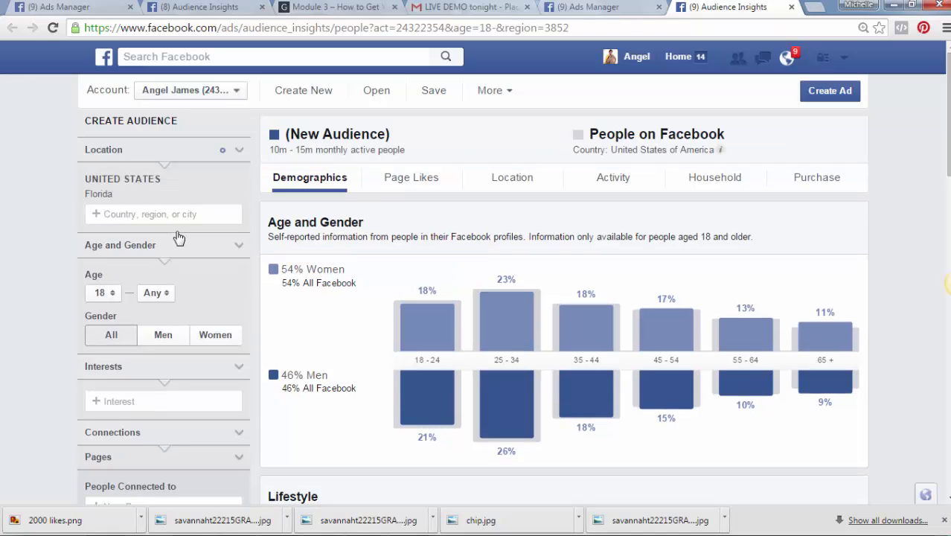
type("jac")
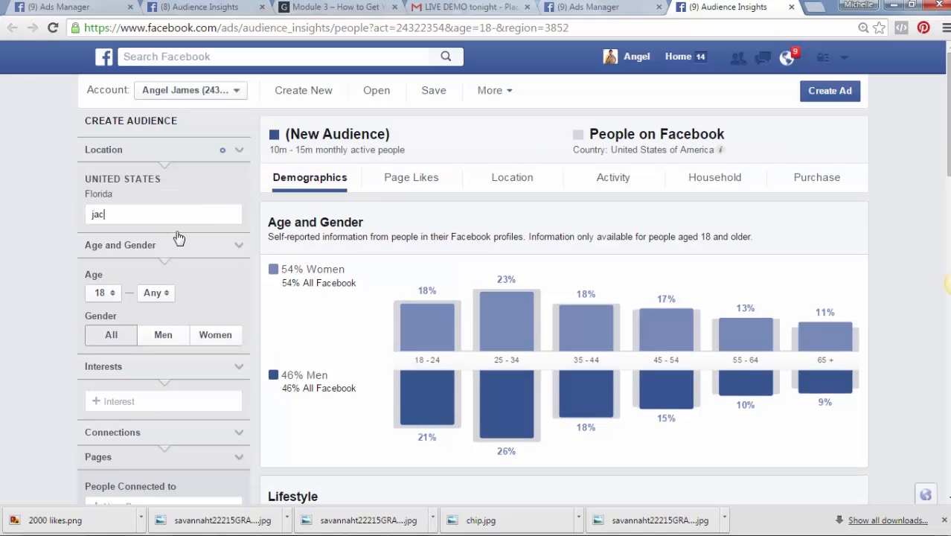
type("ksonville")
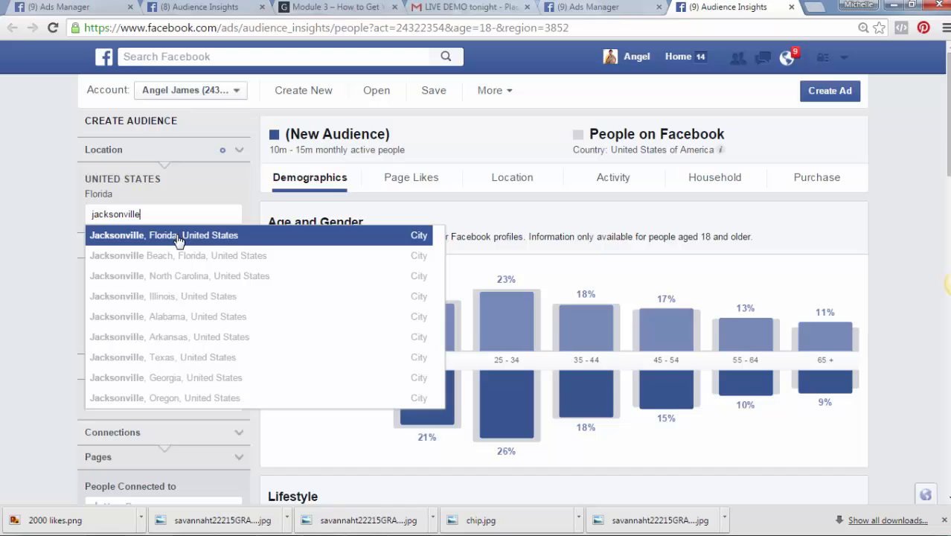
left_click(178, 239)
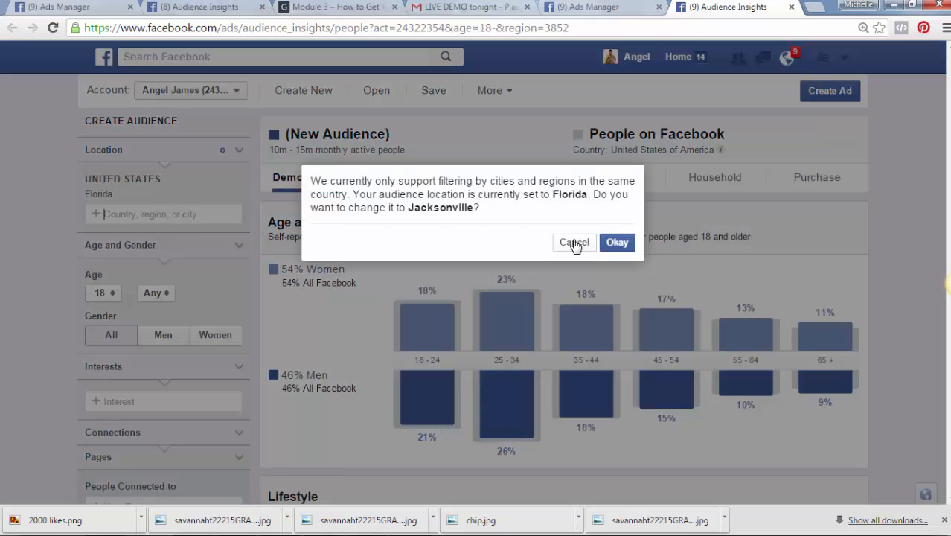
left_click(617, 243)
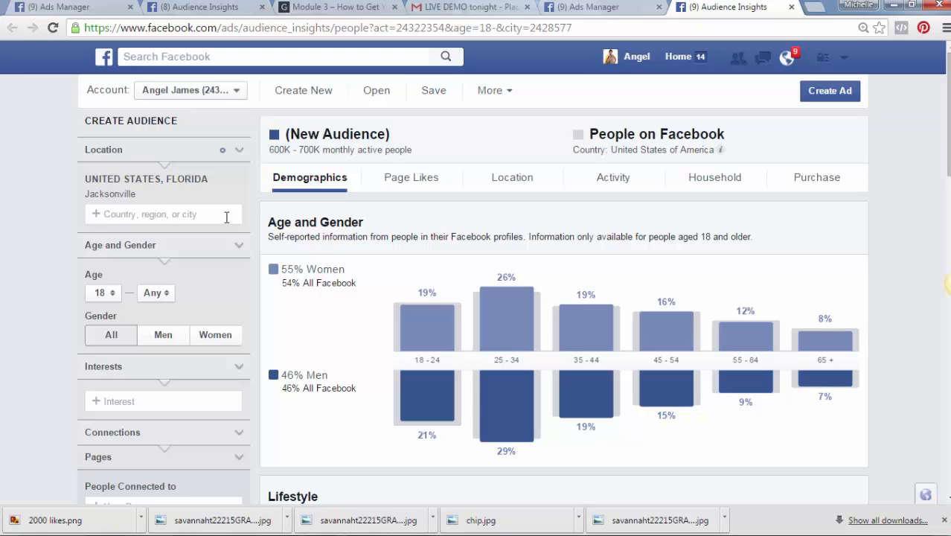
type("orl")
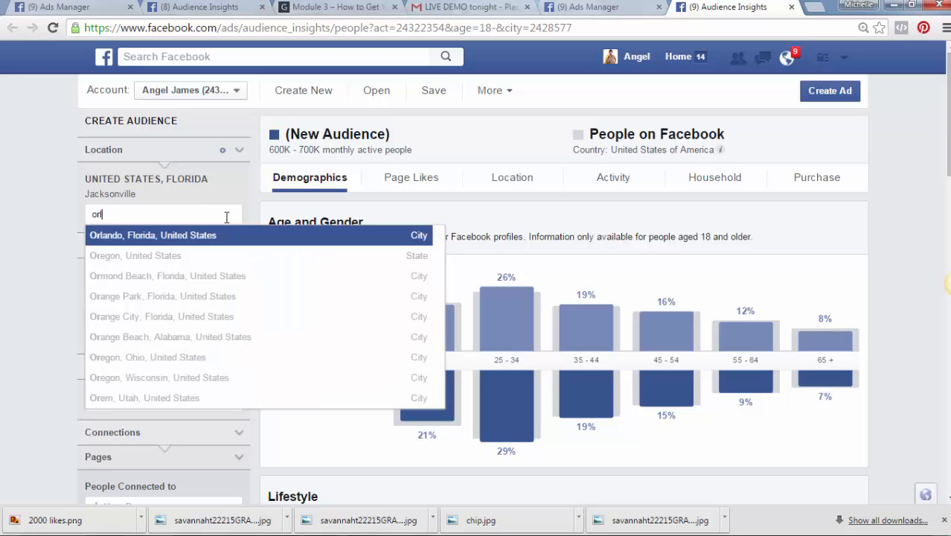
type("ando")
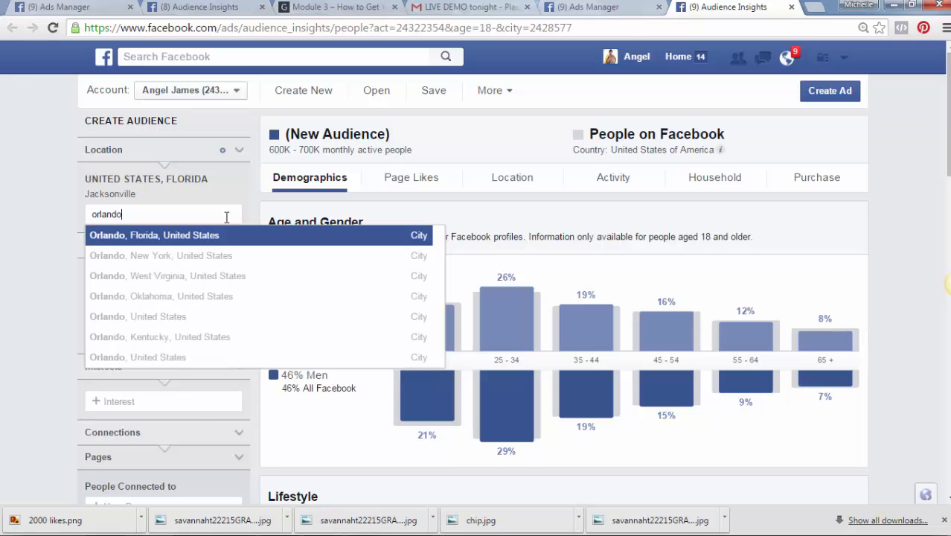
left_click(210, 238)
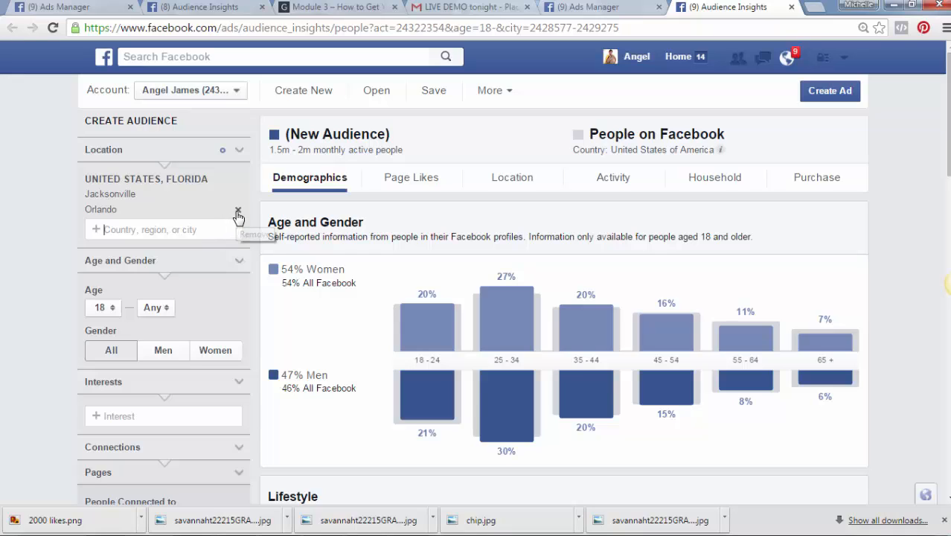
left_click(237, 211)
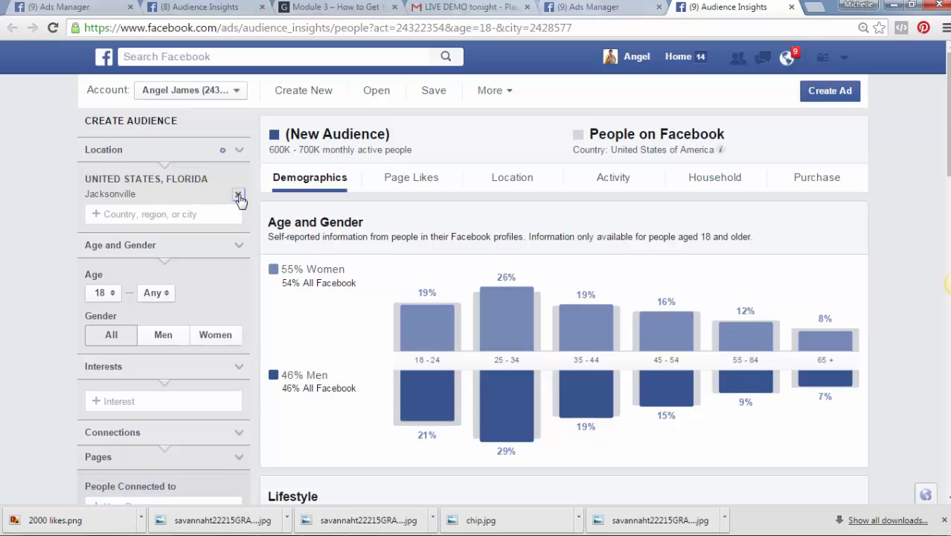
Replace Jacksonville with Florida, United States as the audience location
left_click(238, 195)
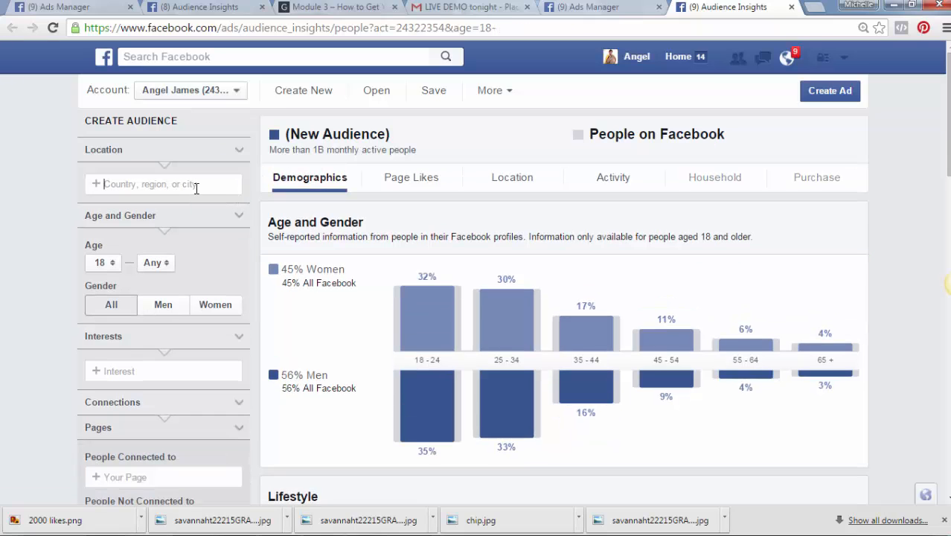
left_click(196, 188)
type("flo")
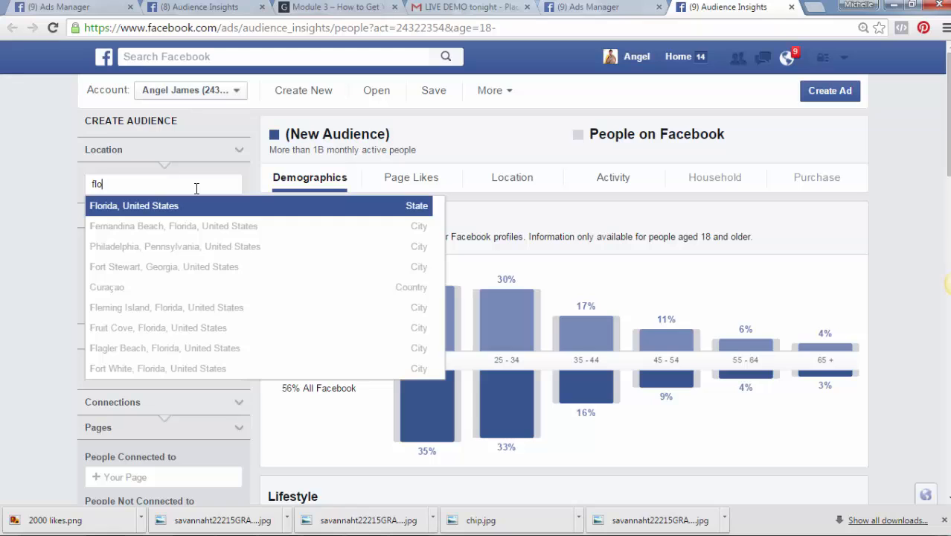
type("rida")
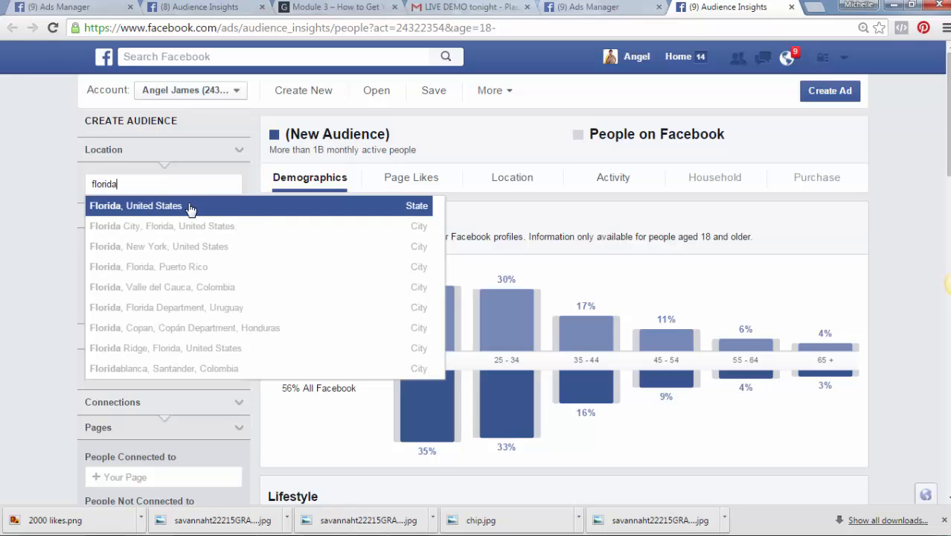
left_click(189, 207)
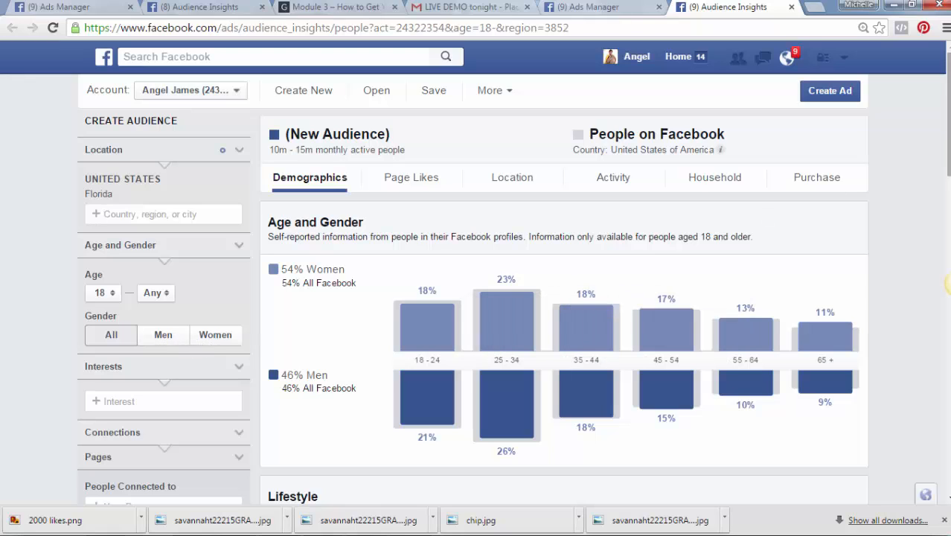
Add Carnival and Caribbean as audience interests
left_click_drag(948, 104, 948, 129)
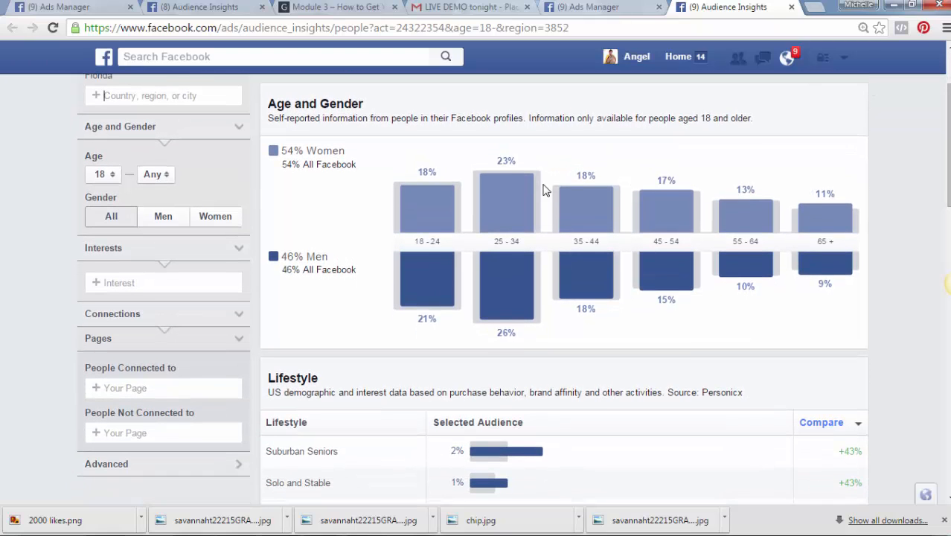
left_click(169, 285)
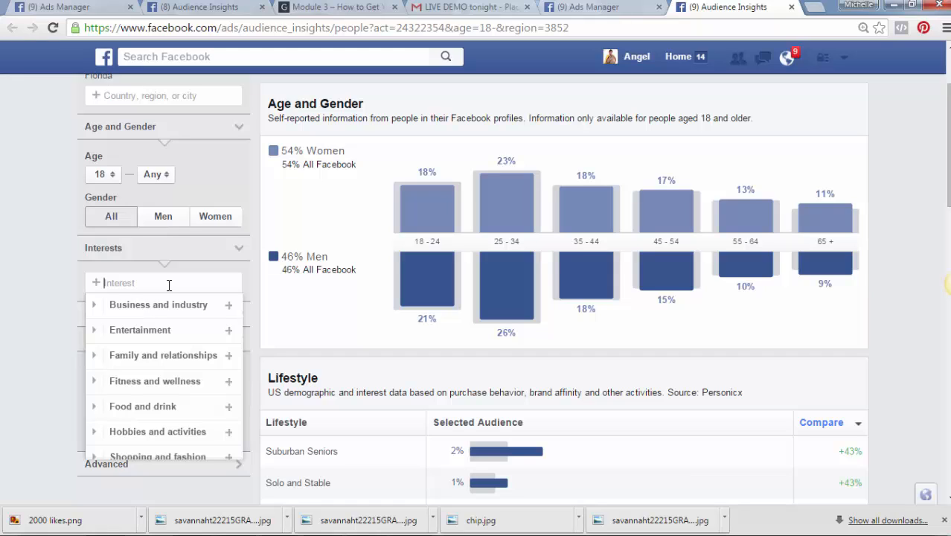
type("car")
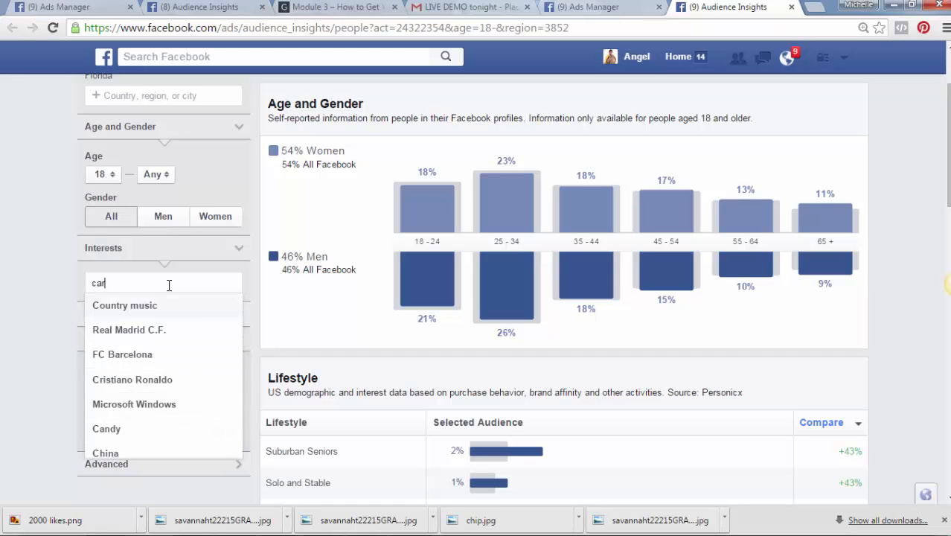
type("inal")
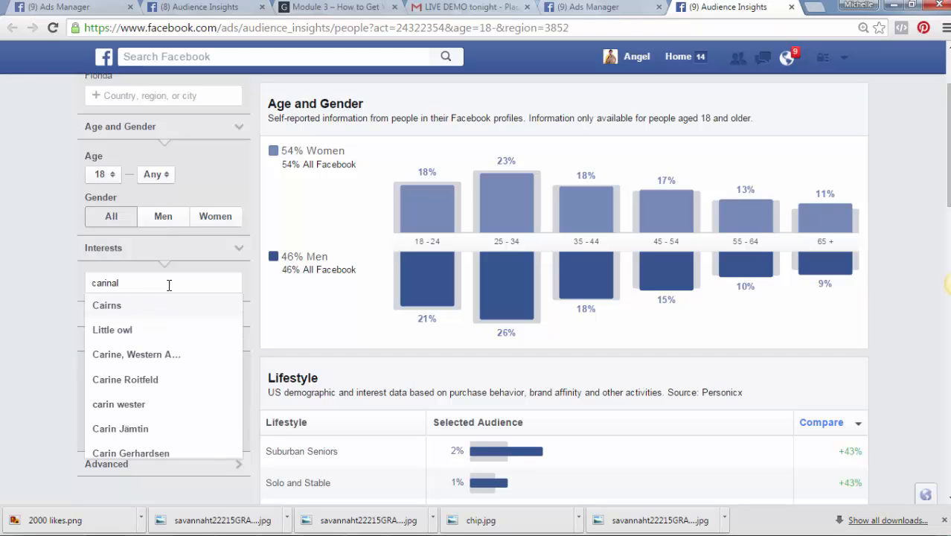
key("BackSpace")
key("BackSpace")
key("BackSpace")
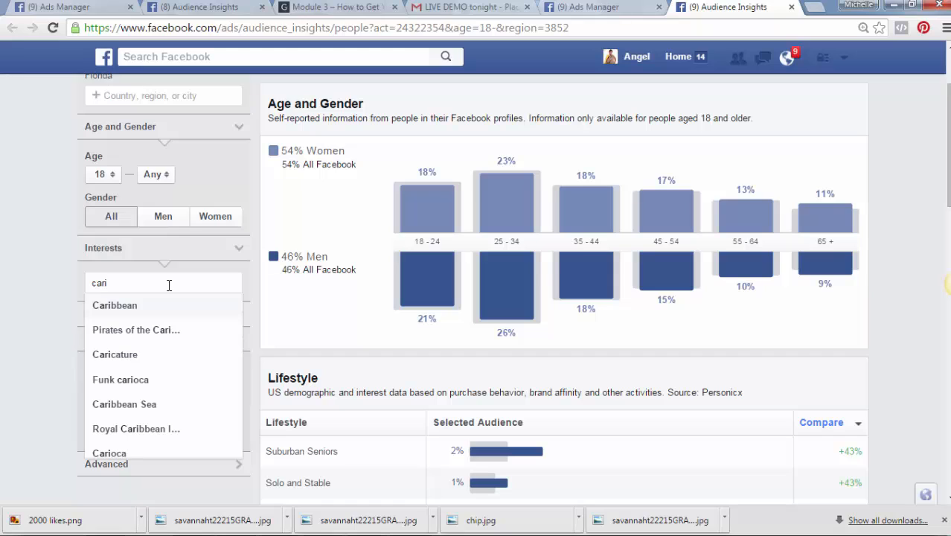
key("BackSpace")
type("nival")
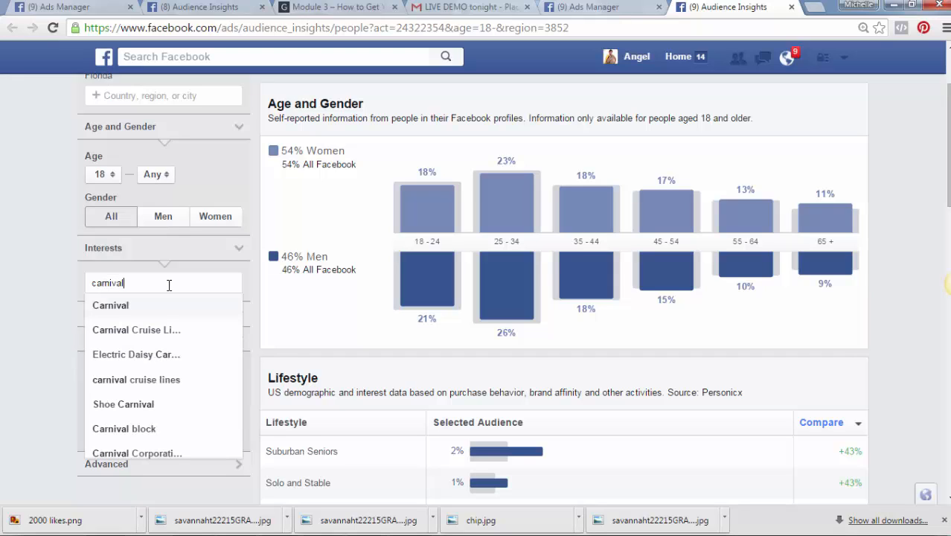
left_click(138, 305)
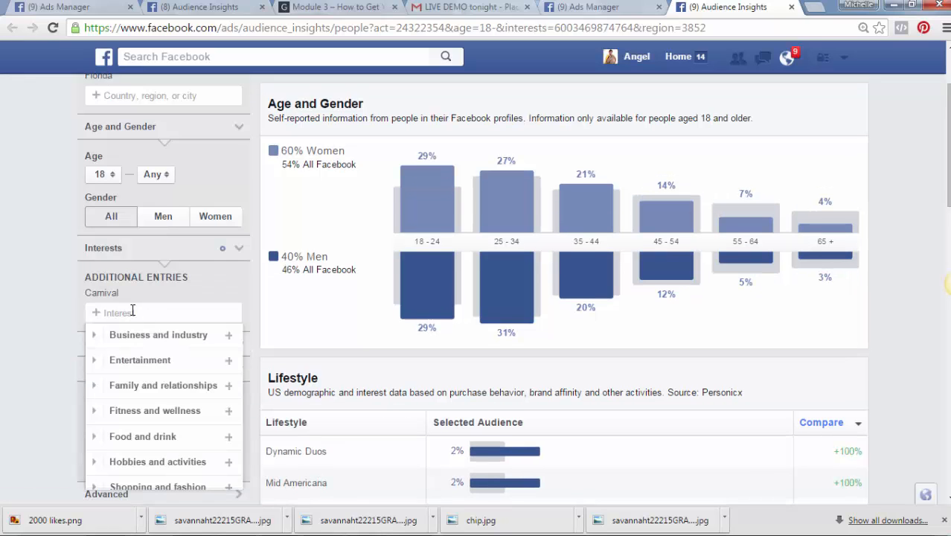
type("ca")
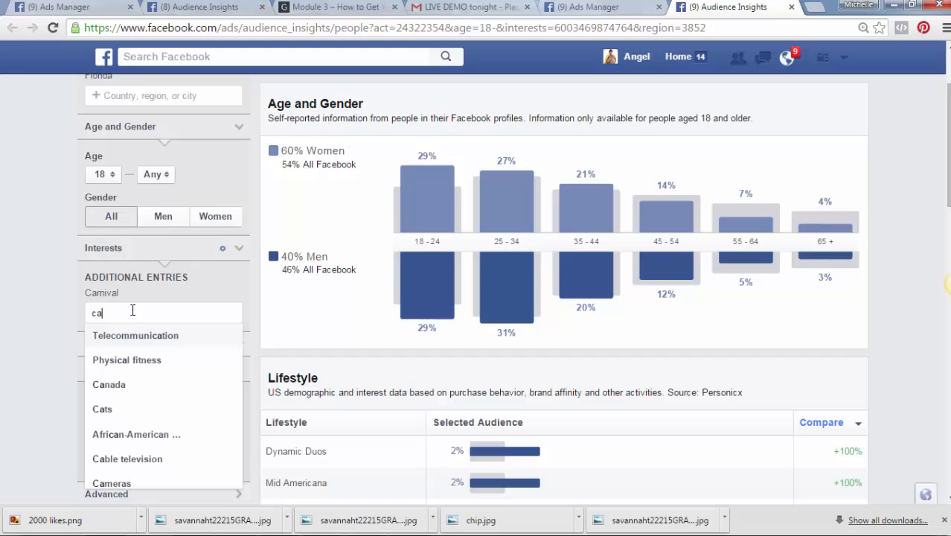
type("r")
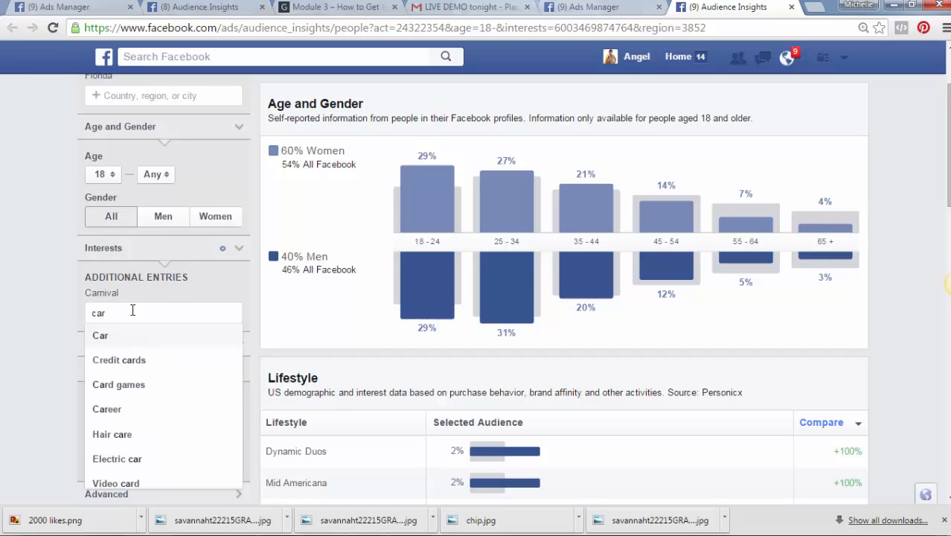
type("i")
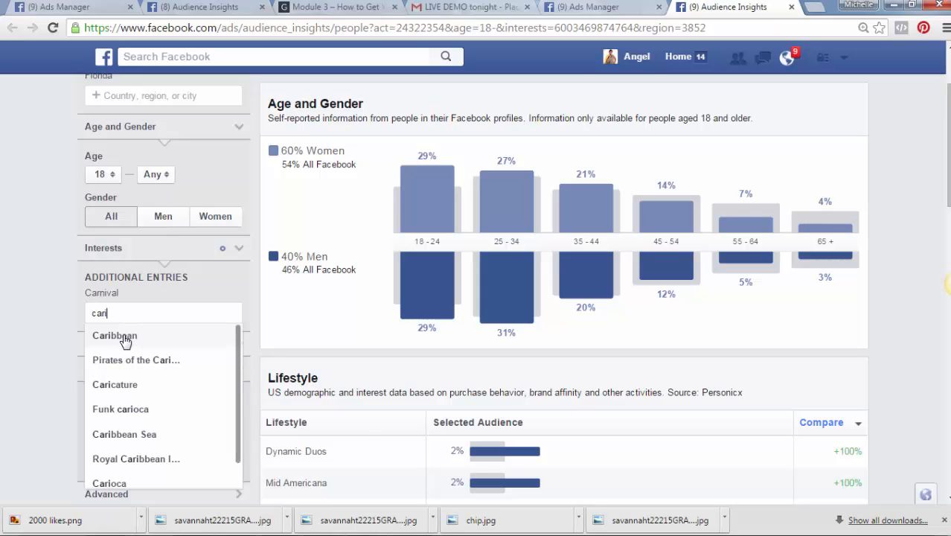
left_click(125, 340)
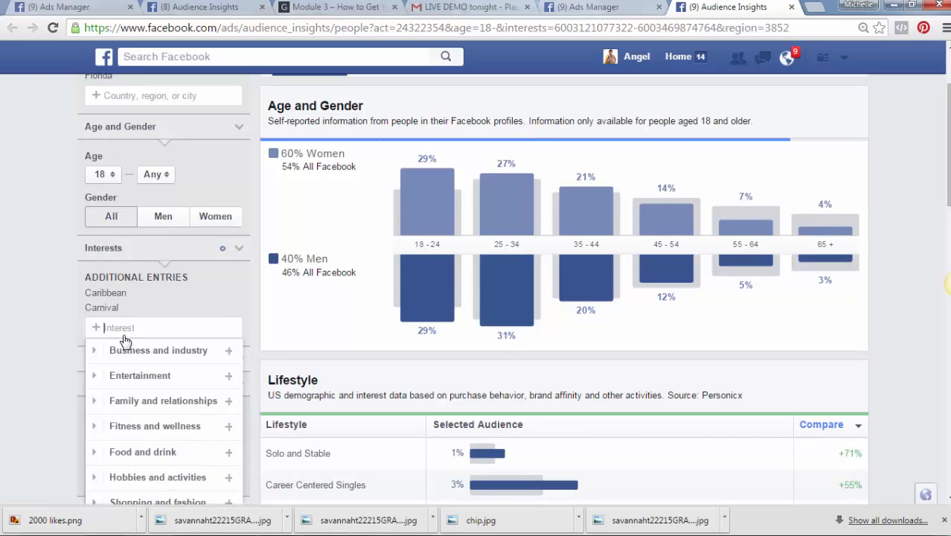
Add caribbean food, i love caribbean food, Soca music and Reggae as interests
type("car")
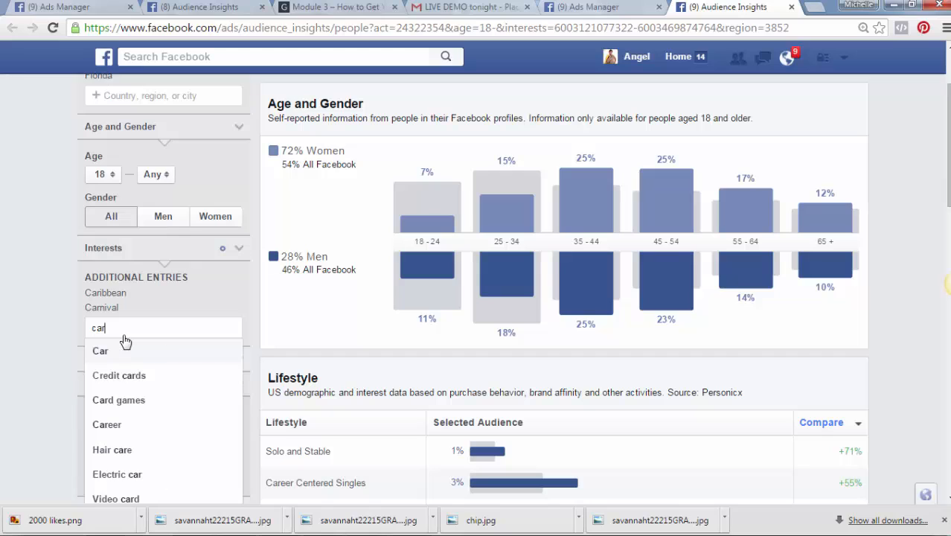
type("ibbean")
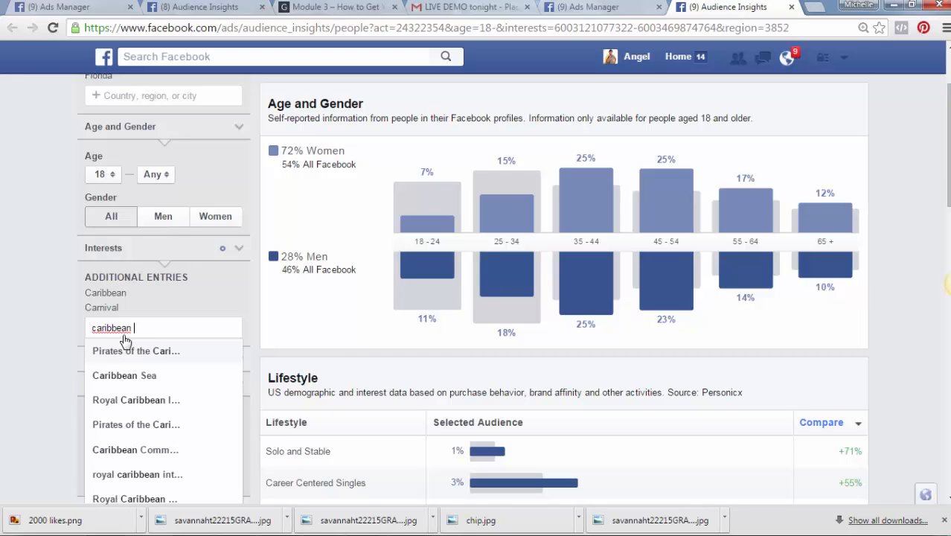
type(" food")
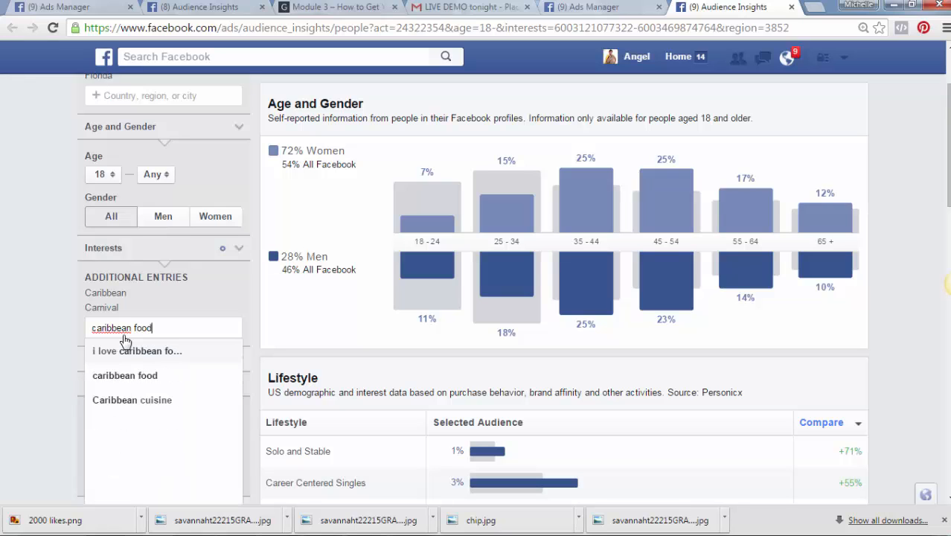
left_click(119, 376)
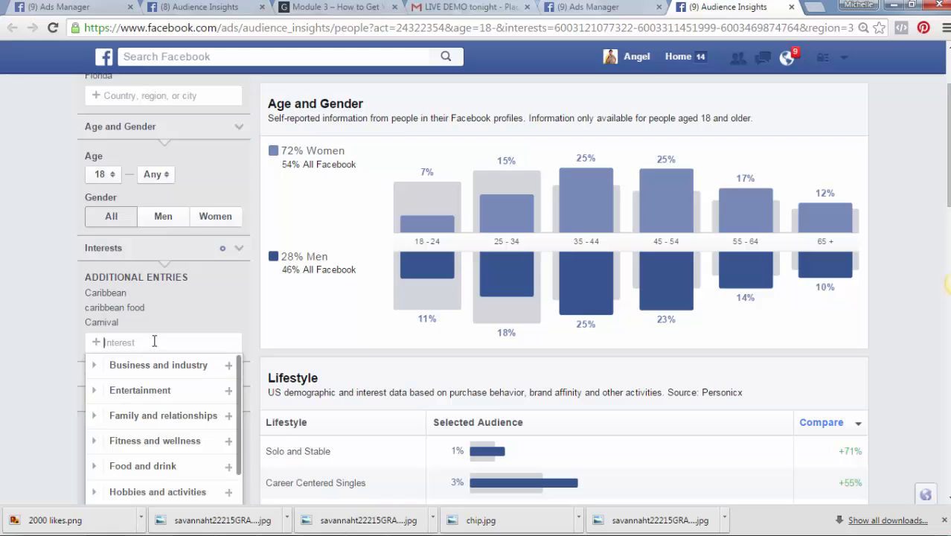
type("car")
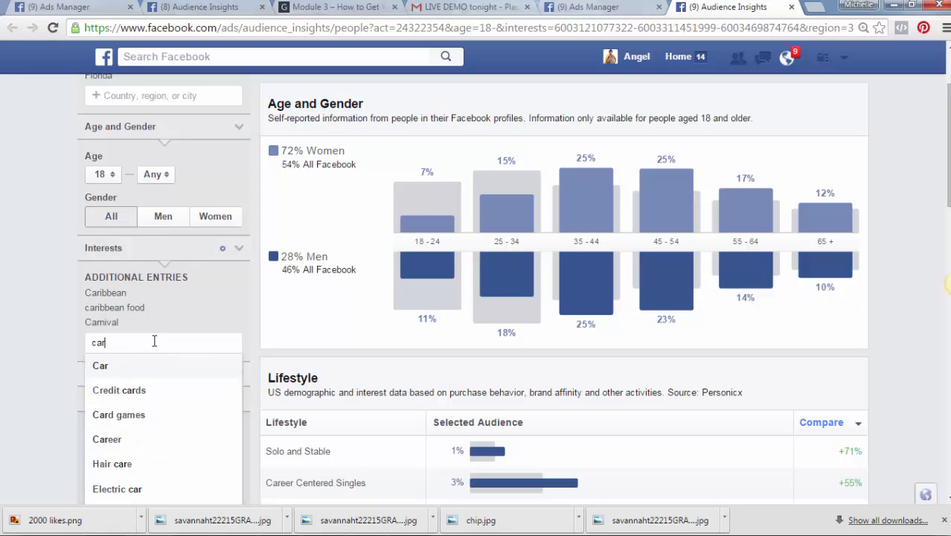
type("ib")
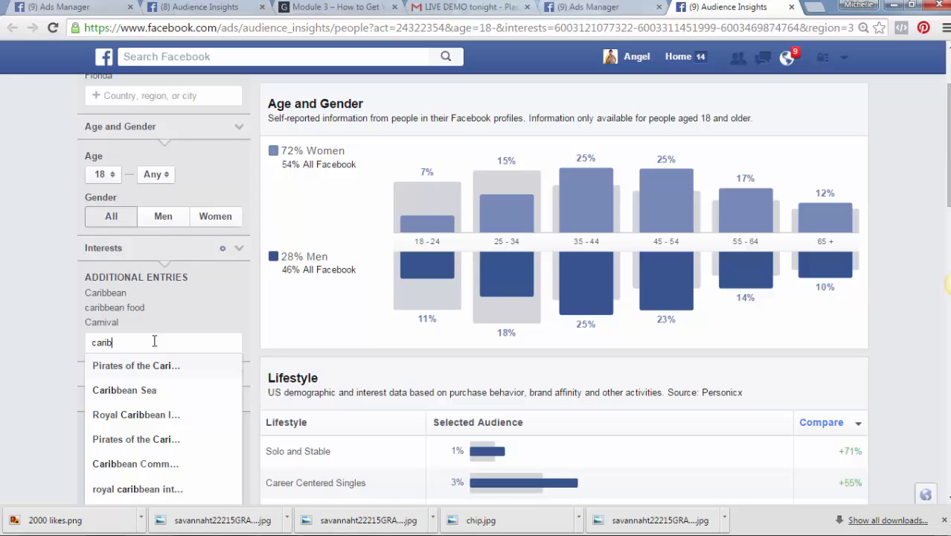
type("bean fo")
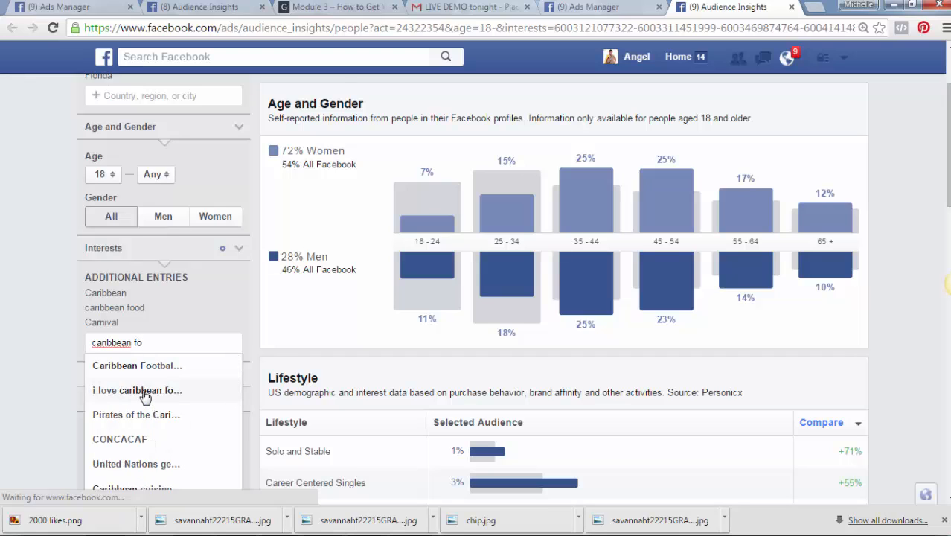
left_click(145, 396)
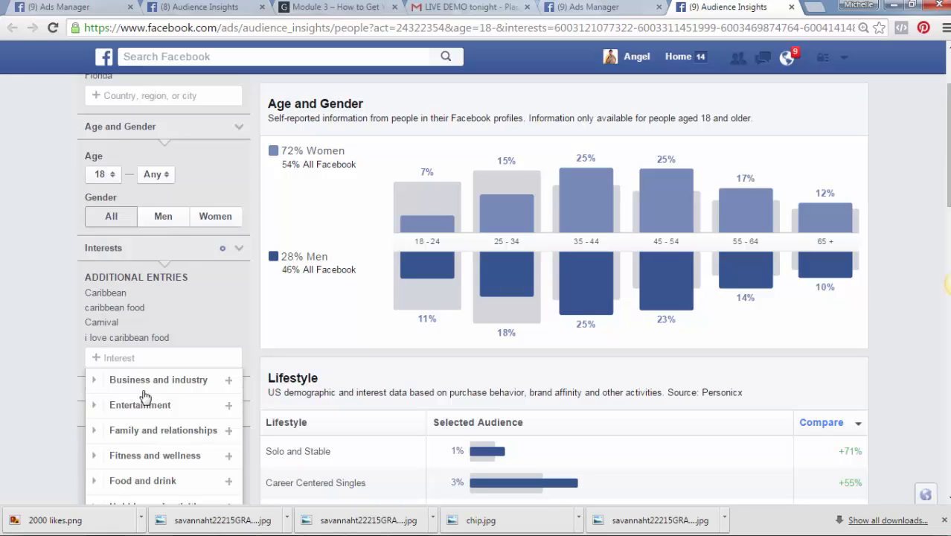
type("soca")
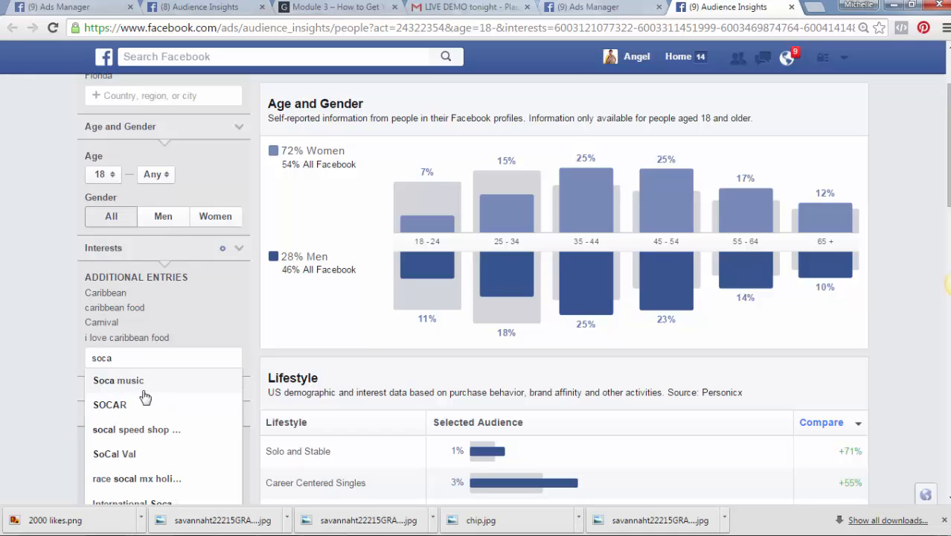
left_click(135, 388)
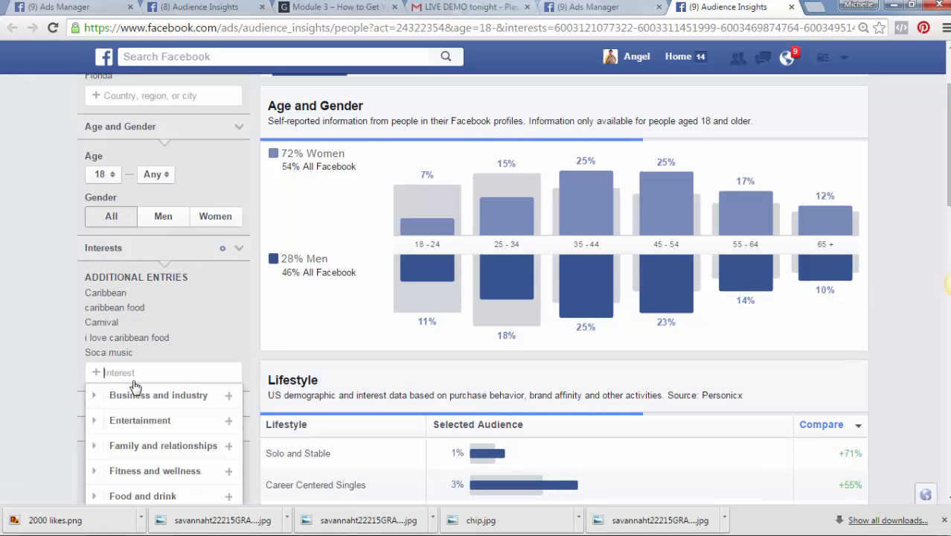
type("re")
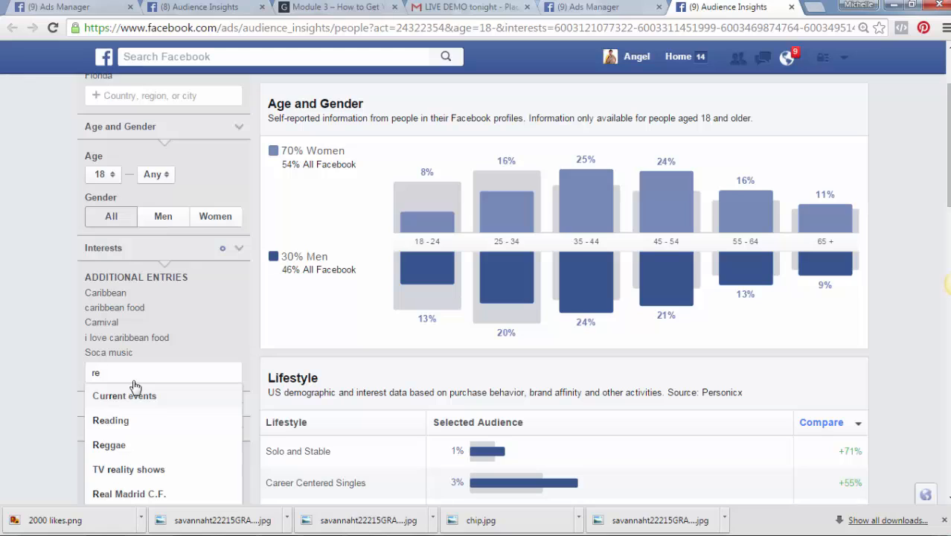
type("ggae")
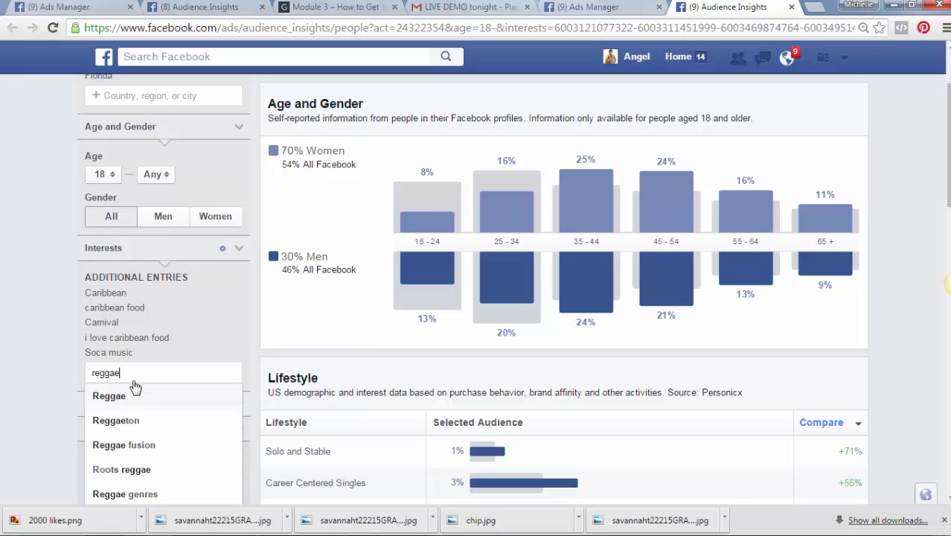
left_click(121, 400)
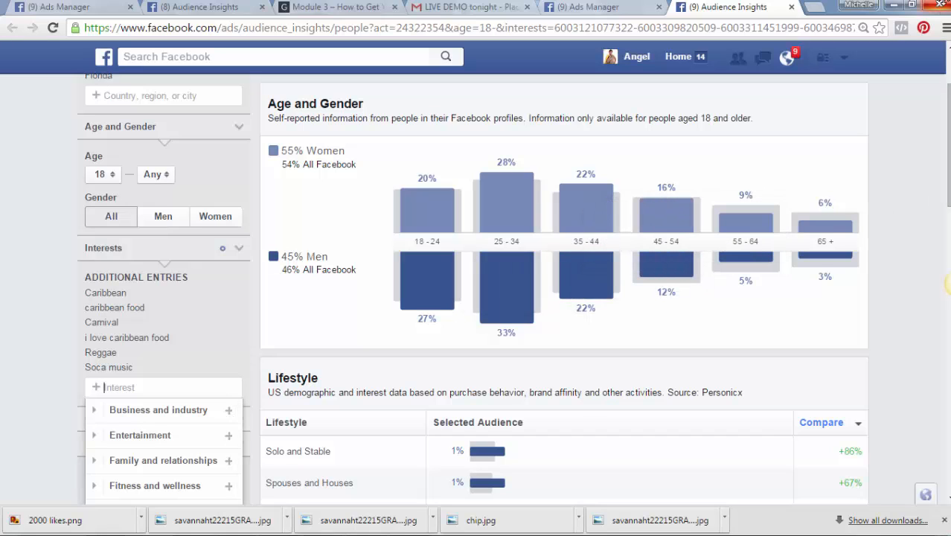
Show the Page Likes breakdown (WILD 94.1, 99 JAMZ) and start typing 99 in Interests
scroll(947, 140, "up", 3)
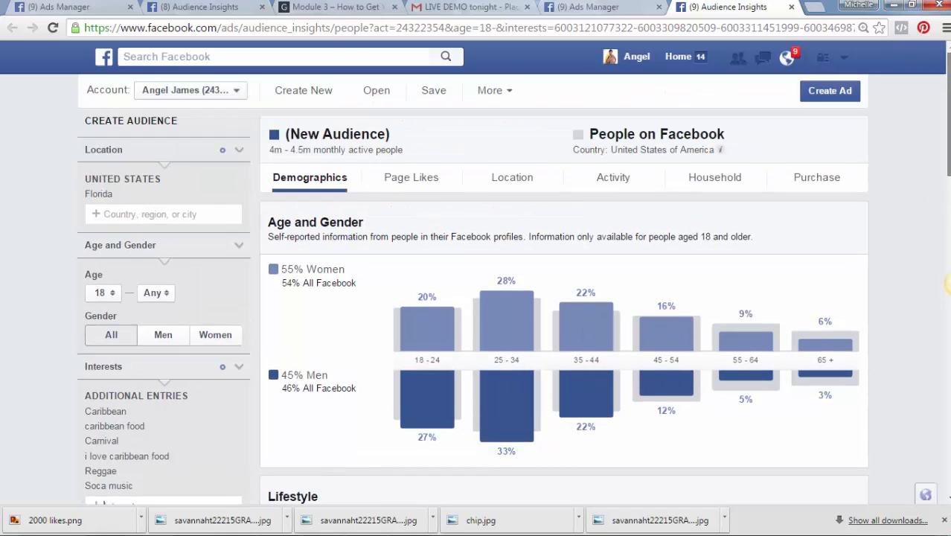
left_click(425, 186)
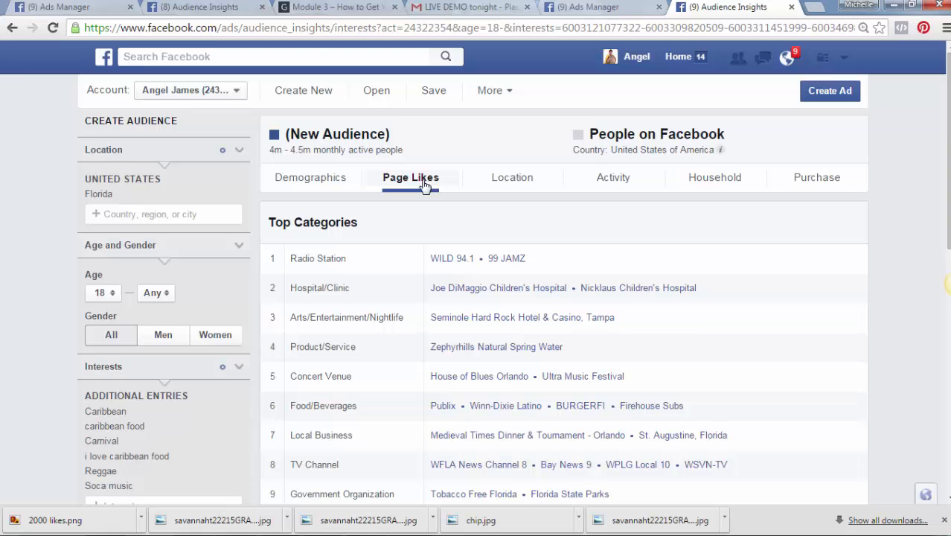
left_click_drag(949, 92, 949, 128)
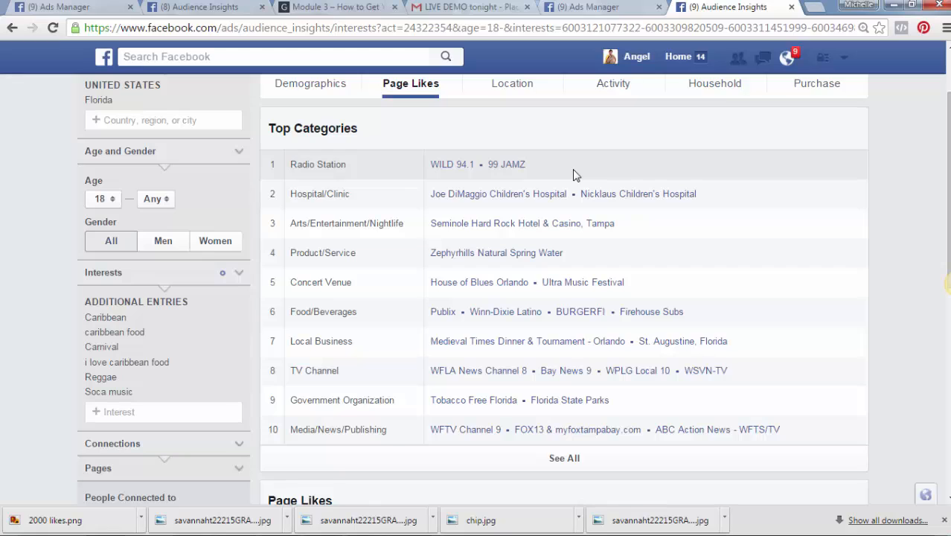
left_click(164, 408)
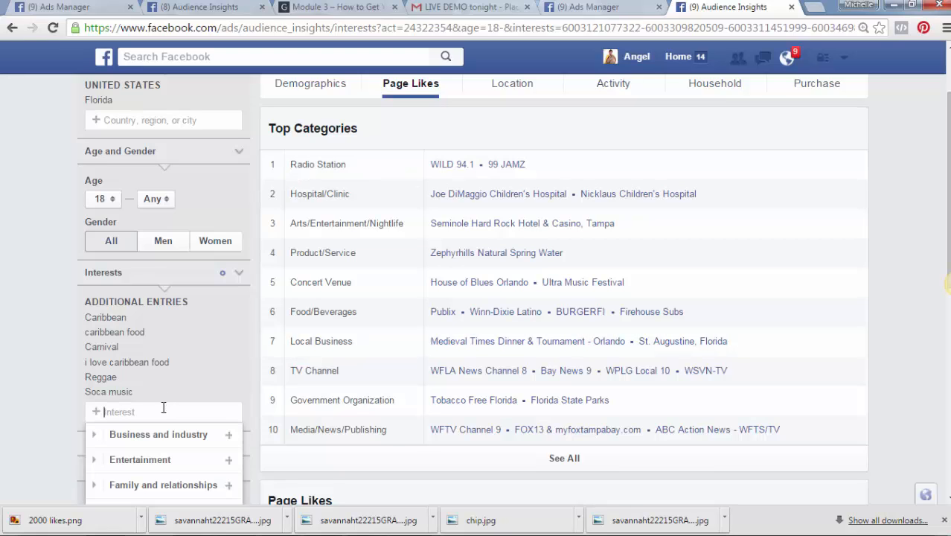
type("99")
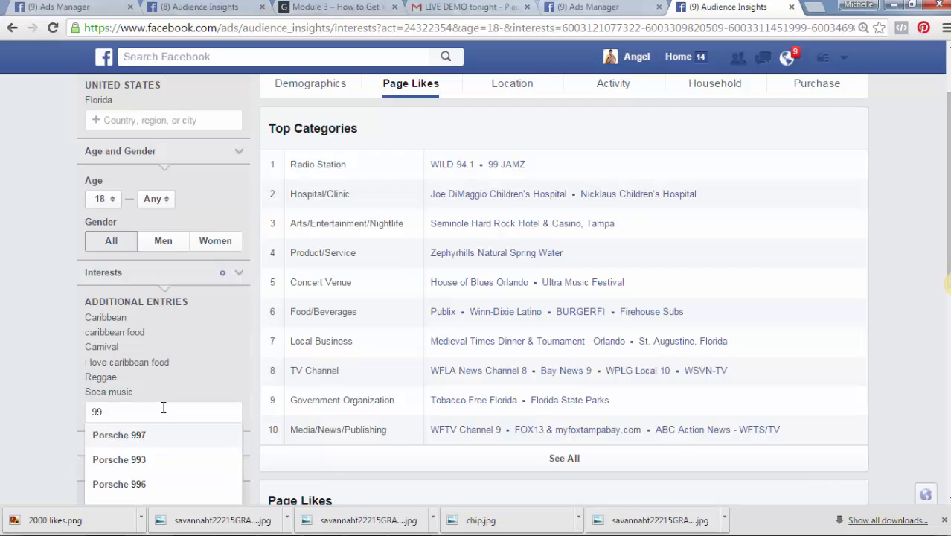
type("J")
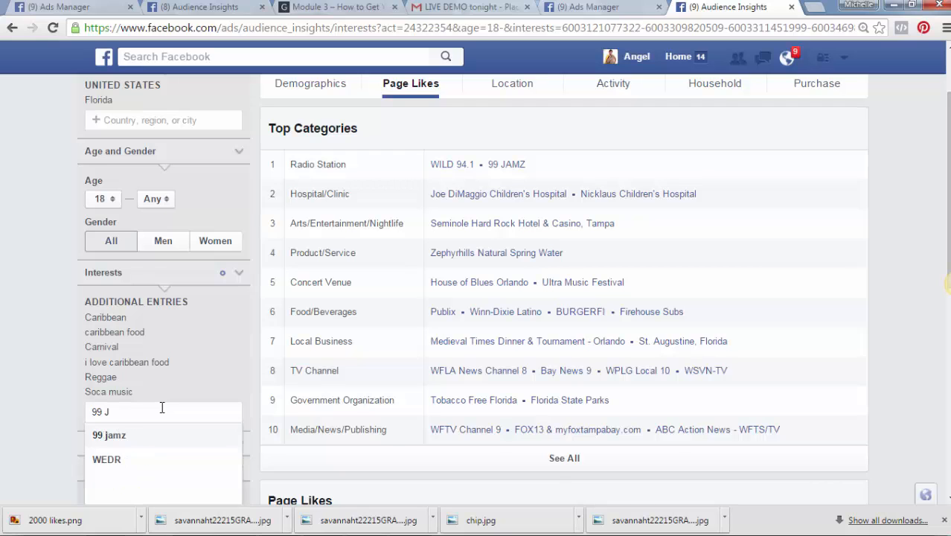
left_click(119, 436)
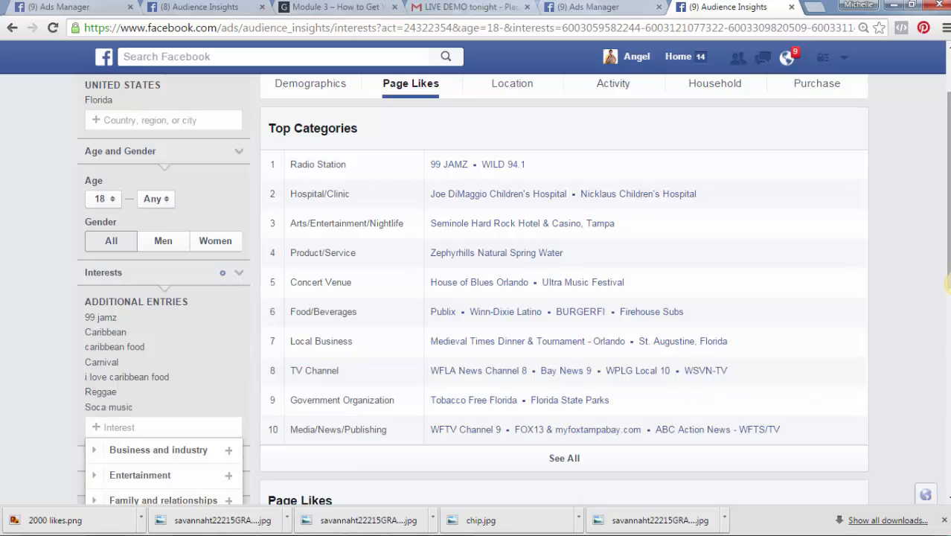
scroll(623, 245, "down", 2)
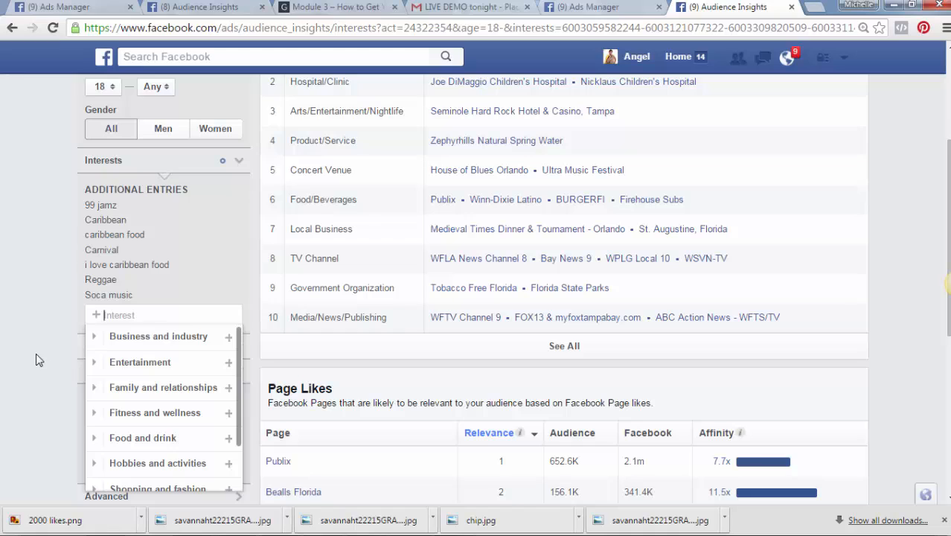
left_click(35, 360)
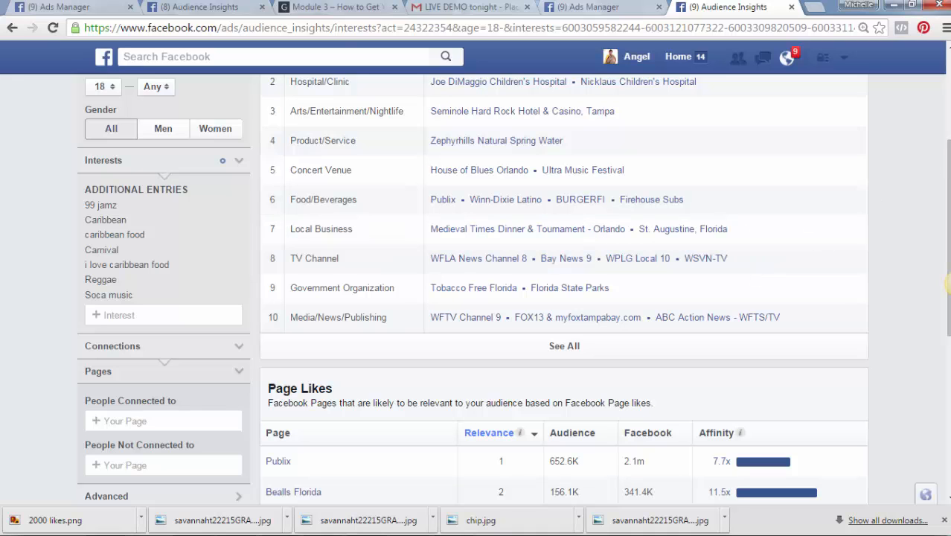
scroll(948, 282, "down", 3)
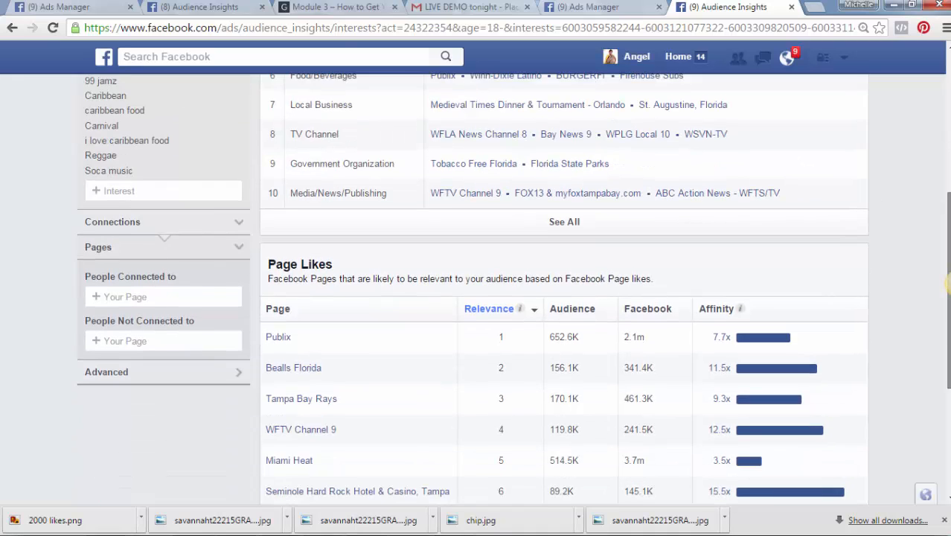
scroll(946, 276, "down", 2)
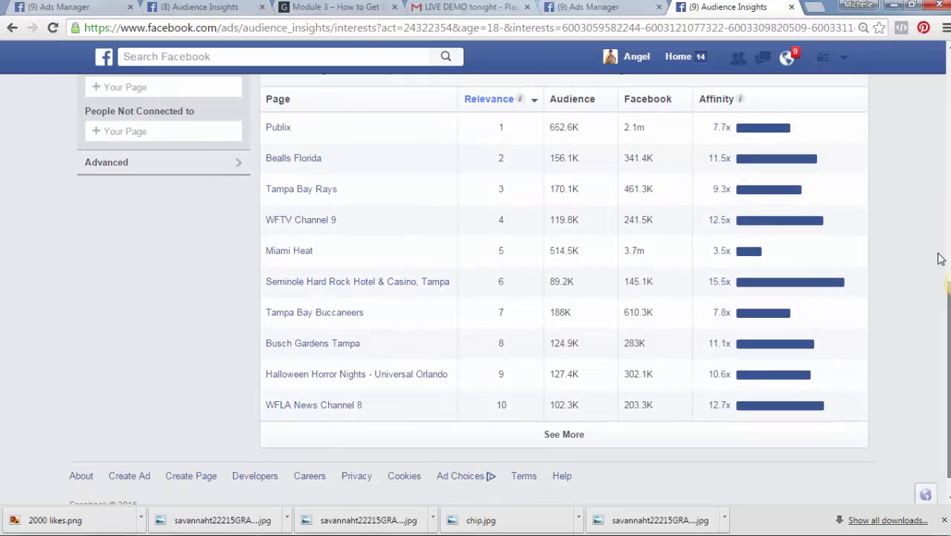
scroll(939, 253, "up", 4)
scroll(948, 195, "up", 2)
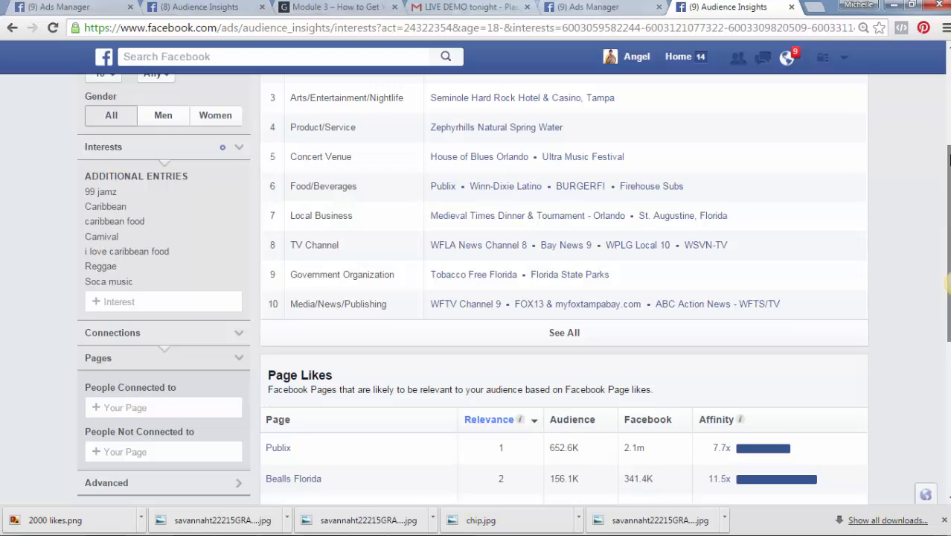
scroll(948, 283, "up", 1)
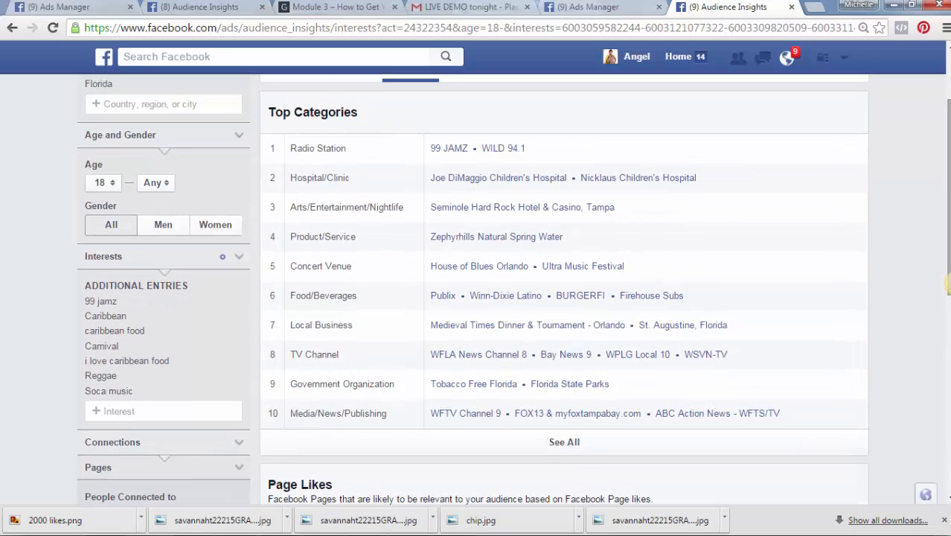
scroll(949, 283, "up", 3)
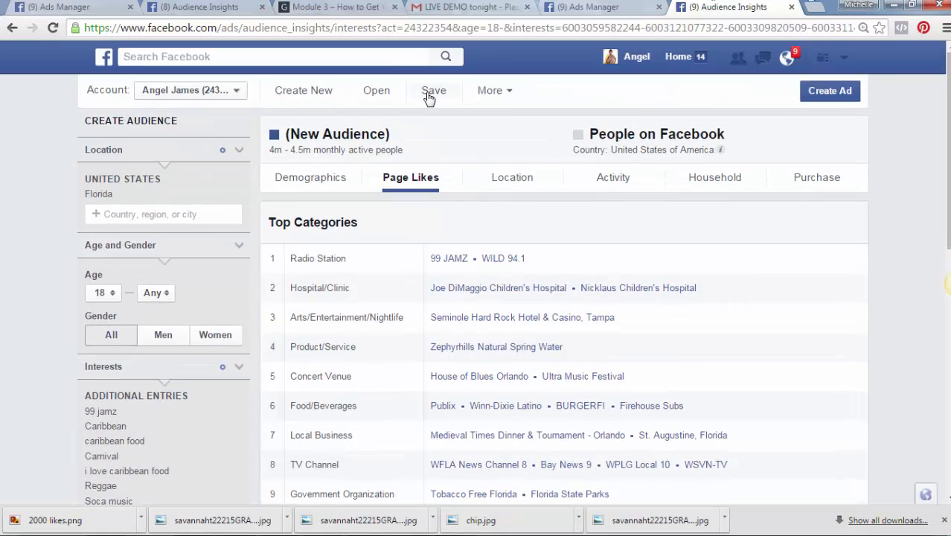
Use More > Save As to store the audience under the name 'carnival 2'
left_click(494, 92)
left_click(492, 124)
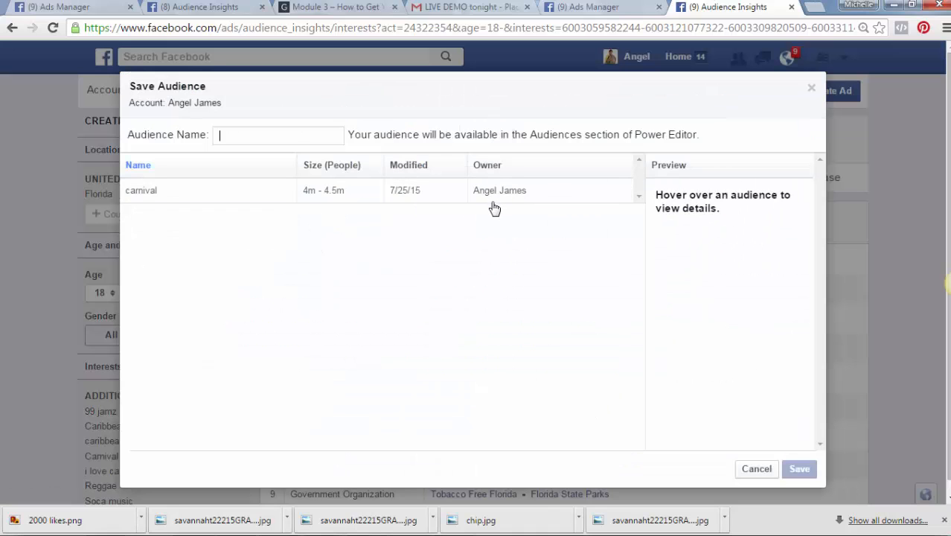
mouse_move(496, 203)
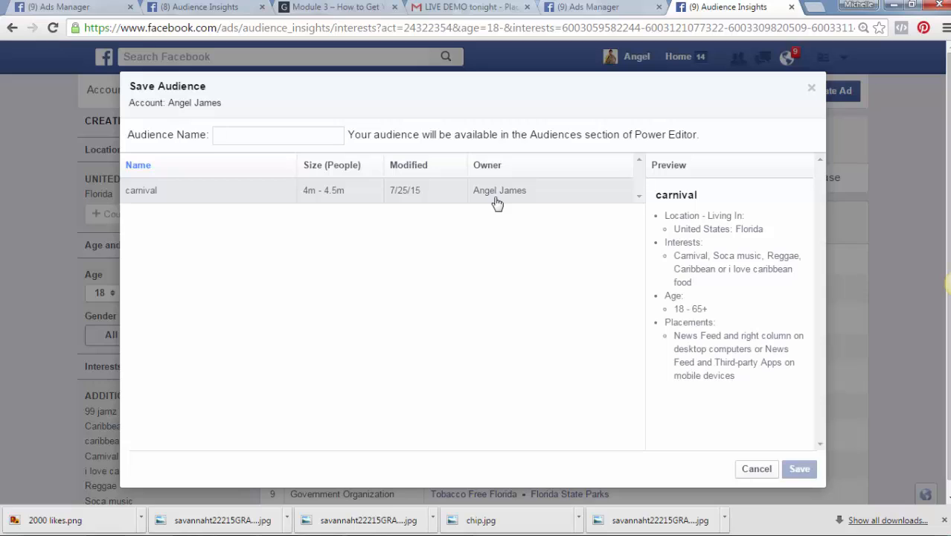
type("carniv")
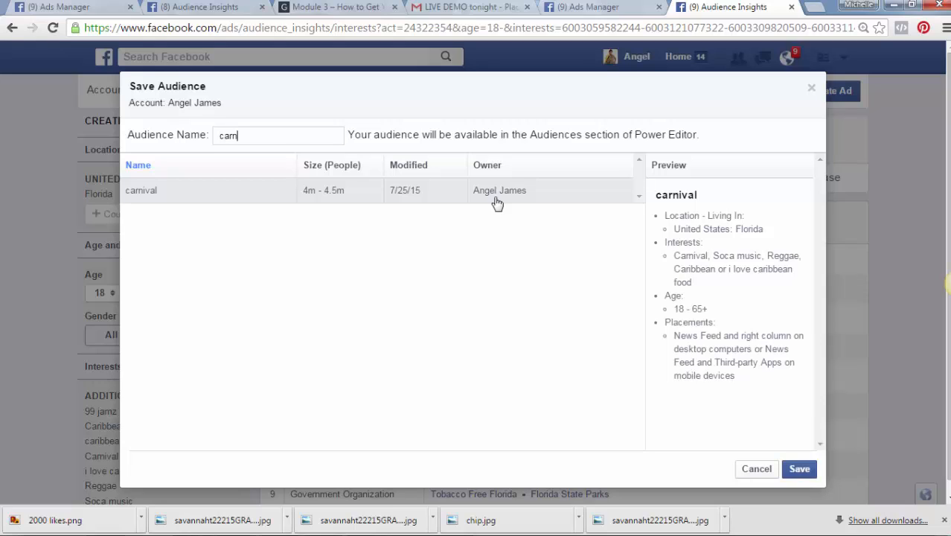
type("al 2")
left_click(804, 471)
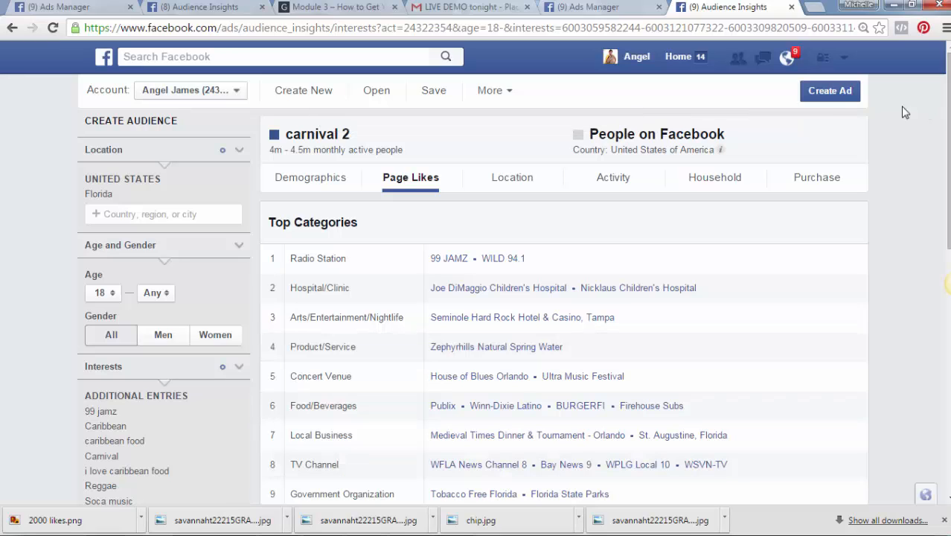
Create an ad for the carnival 2 audience with the Ad Create Tool
left_click(845, 91)
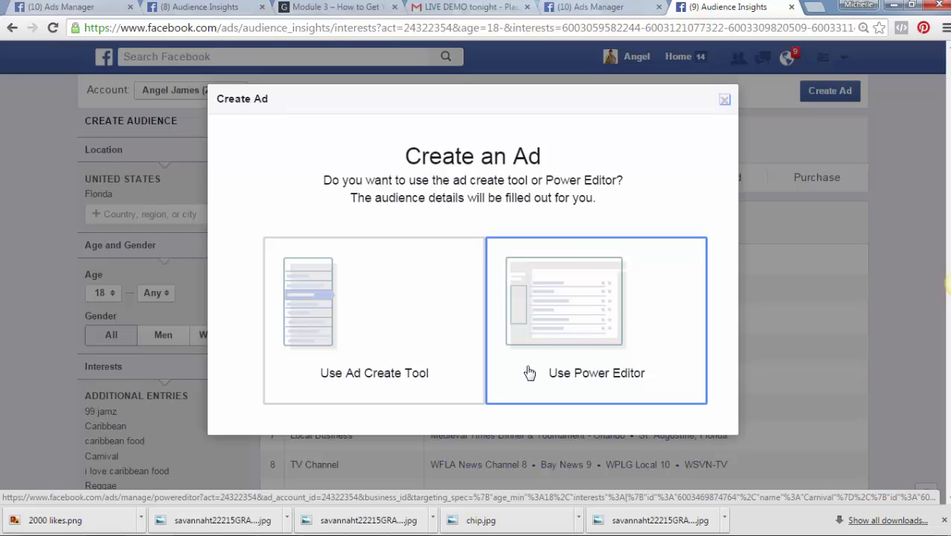
left_click(331, 329)
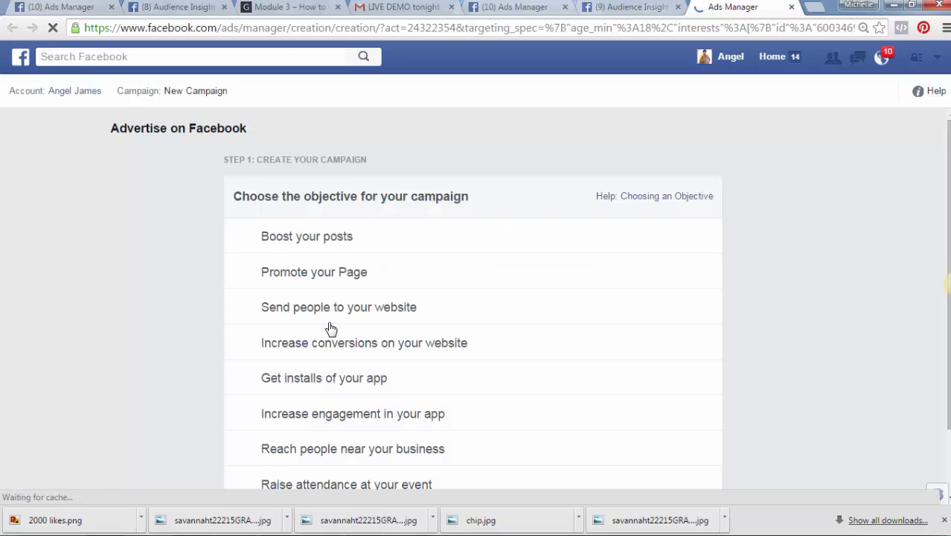
Choose Promote your Page as the objective and select HoopBlast TV as the page
left_click(345, 276)
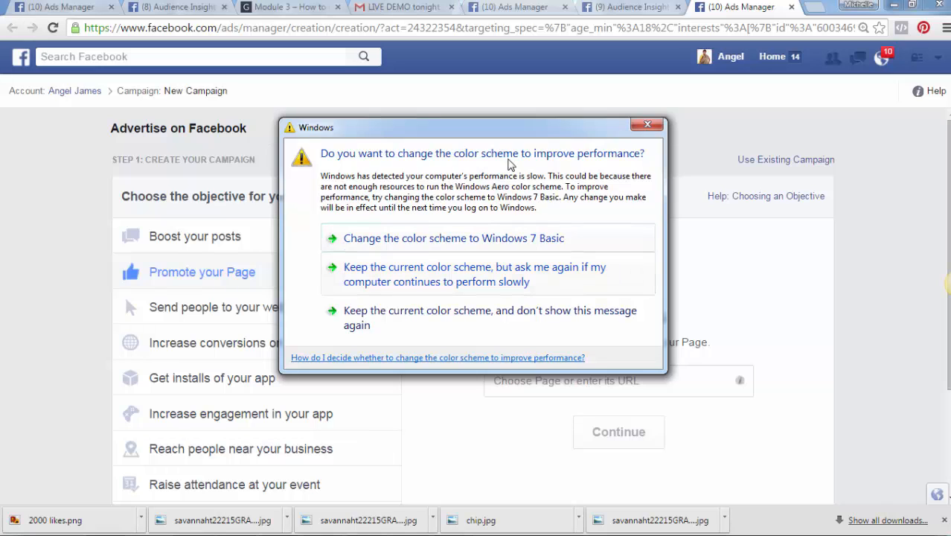
left_click(647, 127)
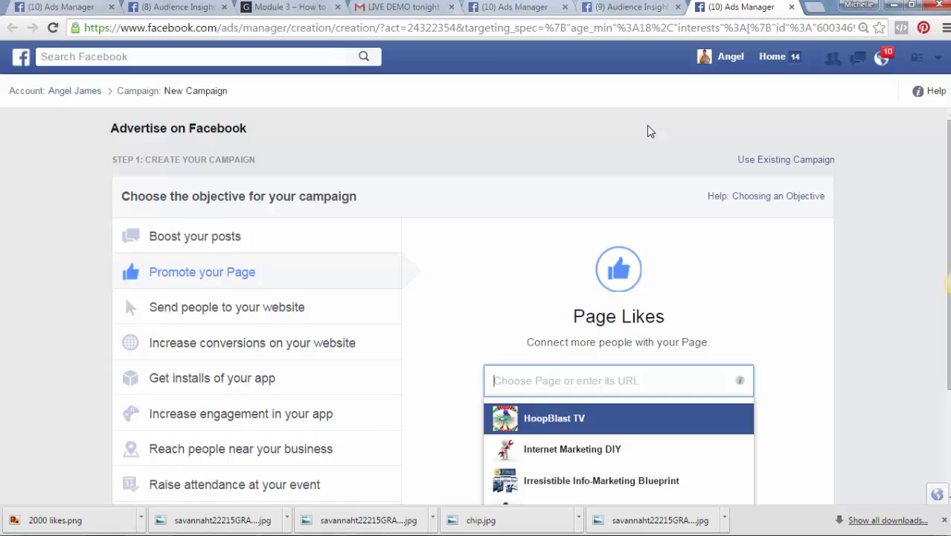
left_click(555, 420)
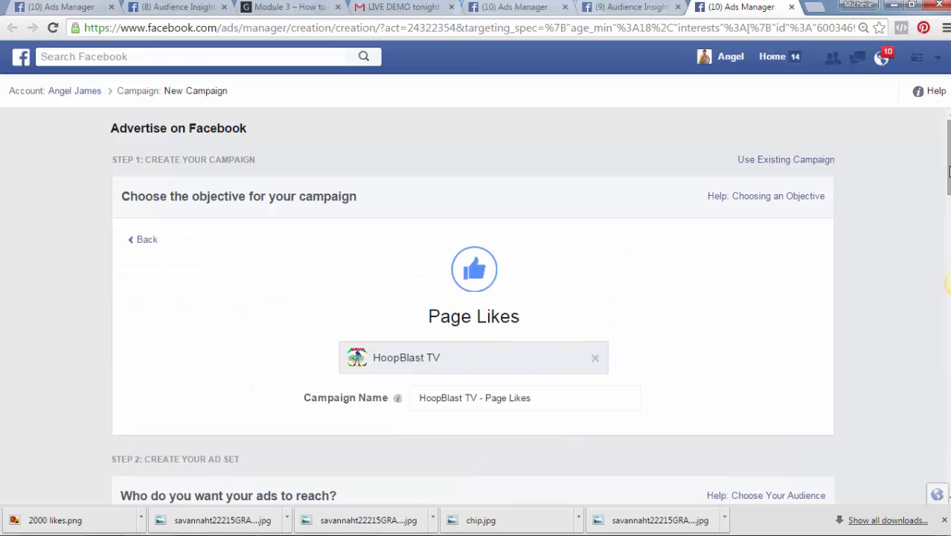
left_click_drag(949, 171, 941, 261)
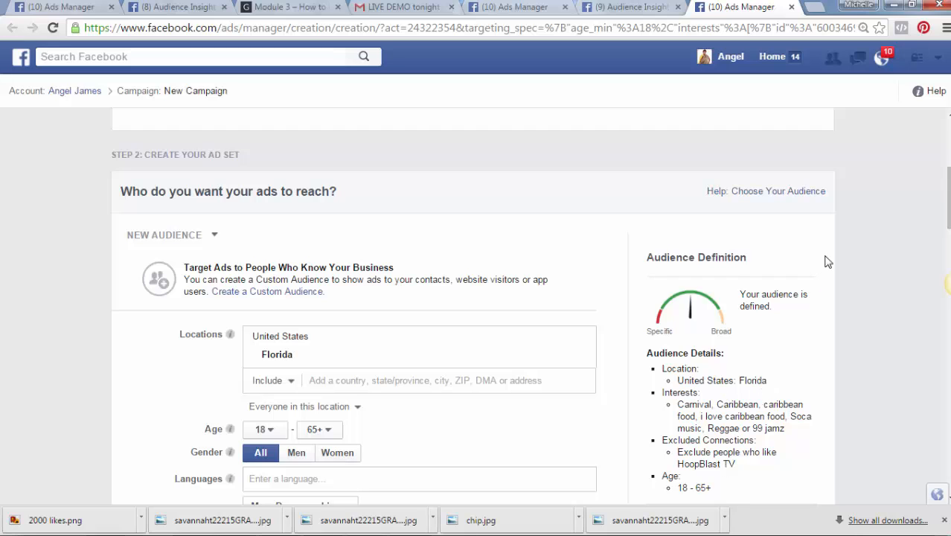
left_click_drag(949, 186, 947, 231)
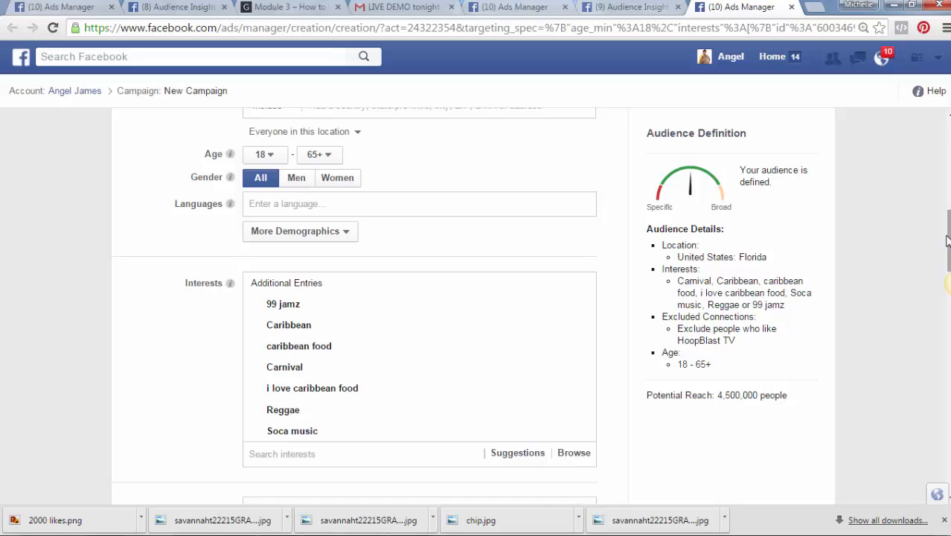
left_click_drag(946, 240, 931, 327)
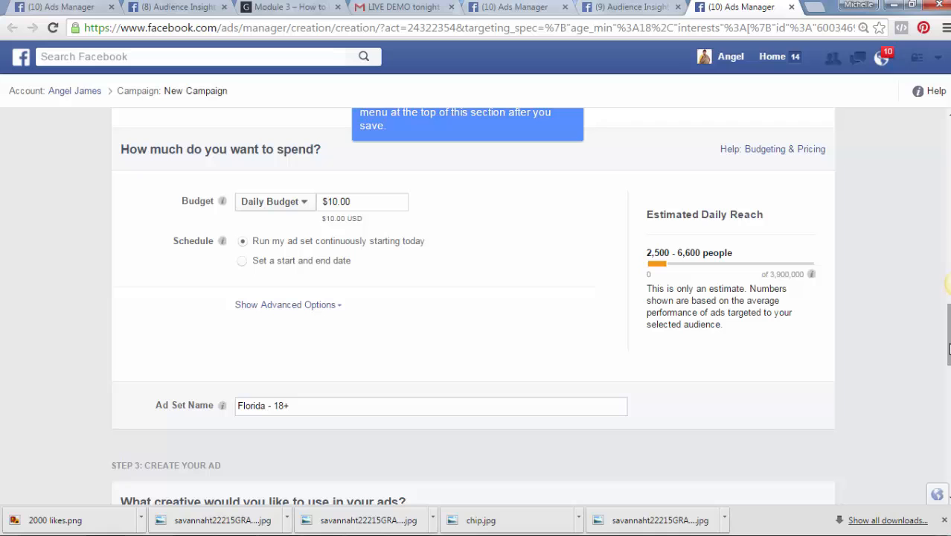
Scroll to Step 3's image and text section and select the existing Hoop Sale ad text
left_click_drag(949, 344, 949, 385)
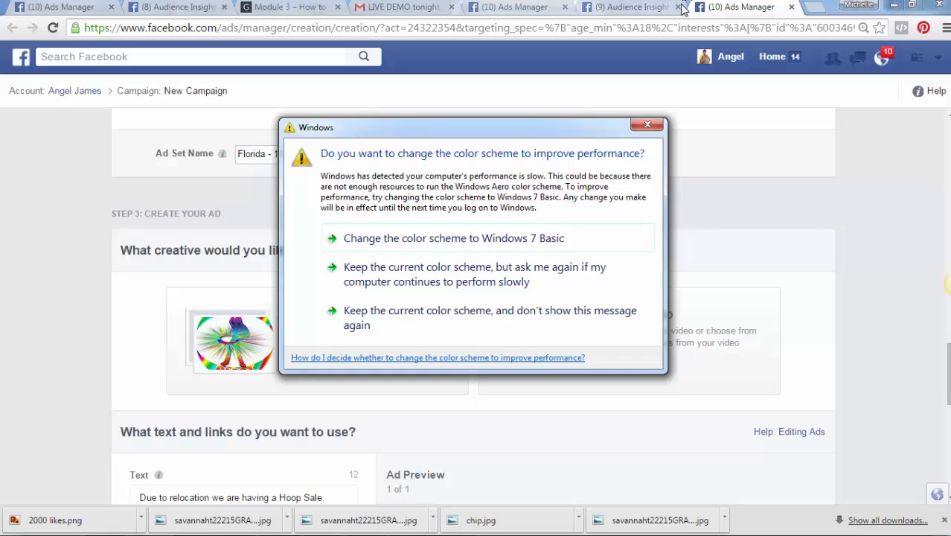
left_click(648, 125)
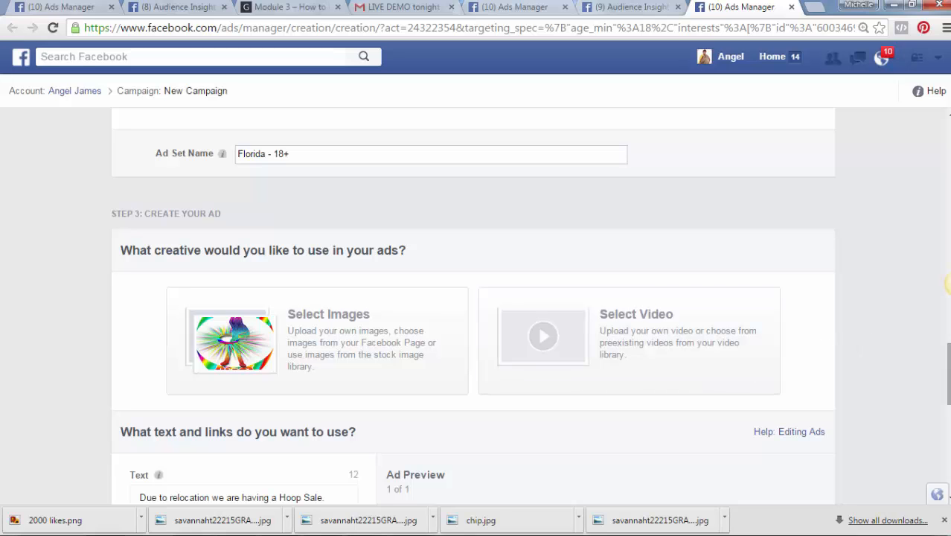
left_click_drag(949, 370, 949, 412)
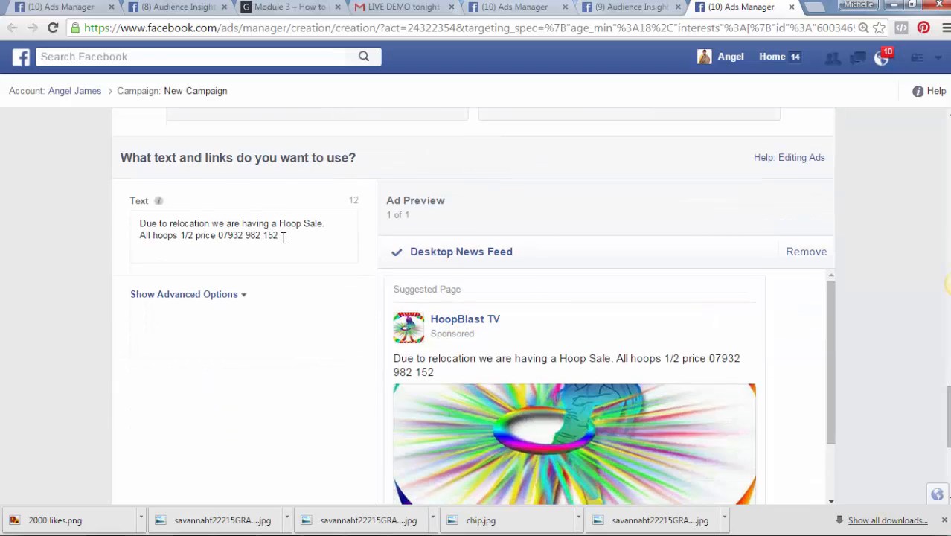
left_click_drag(283, 238, 136, 221)
left_click(136, 221)
scroll(136, 227, "down", 3)
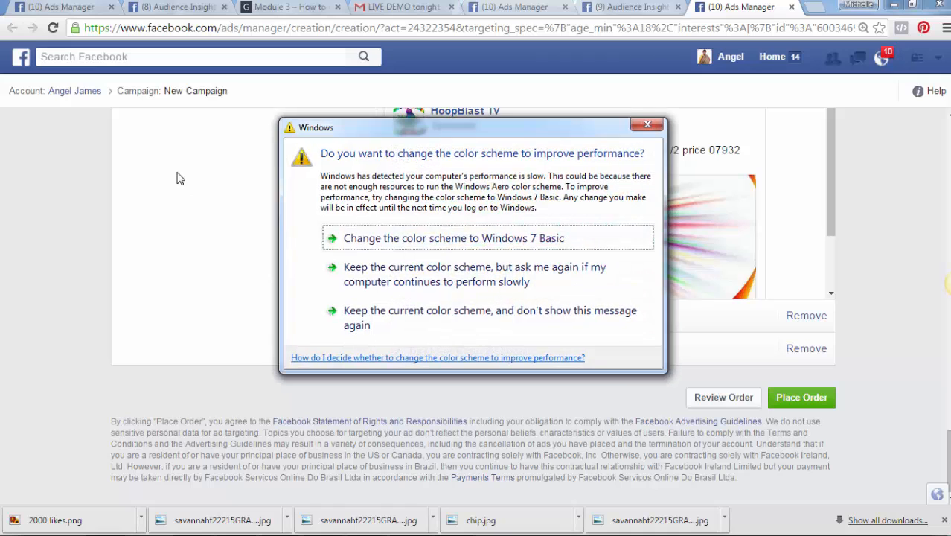
left_click(647, 122)
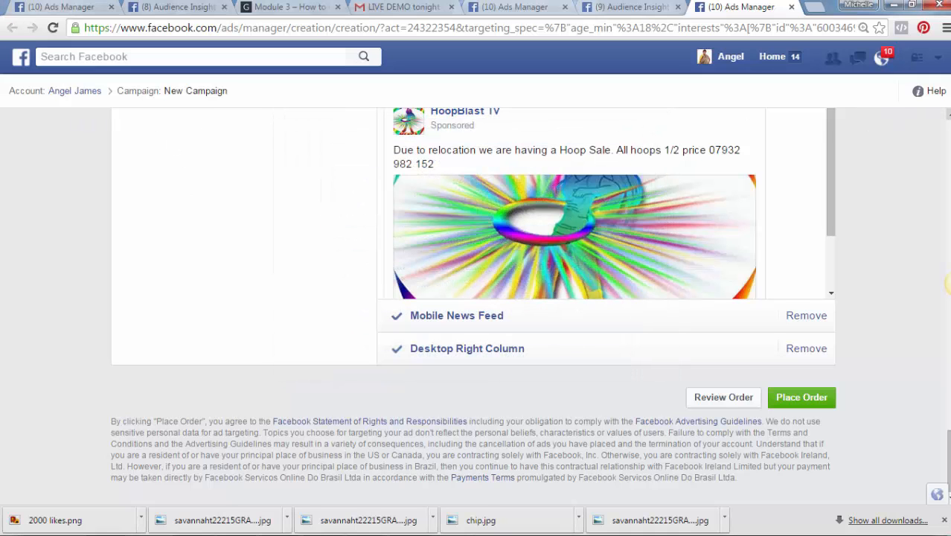
scroll(476, 297, "up", 4)
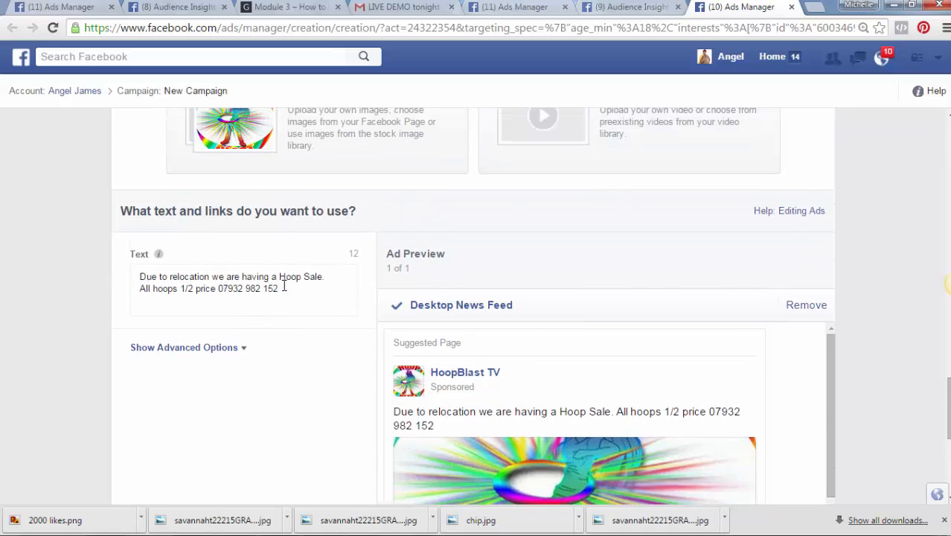
left_click_drag(284, 288, 133, 276)
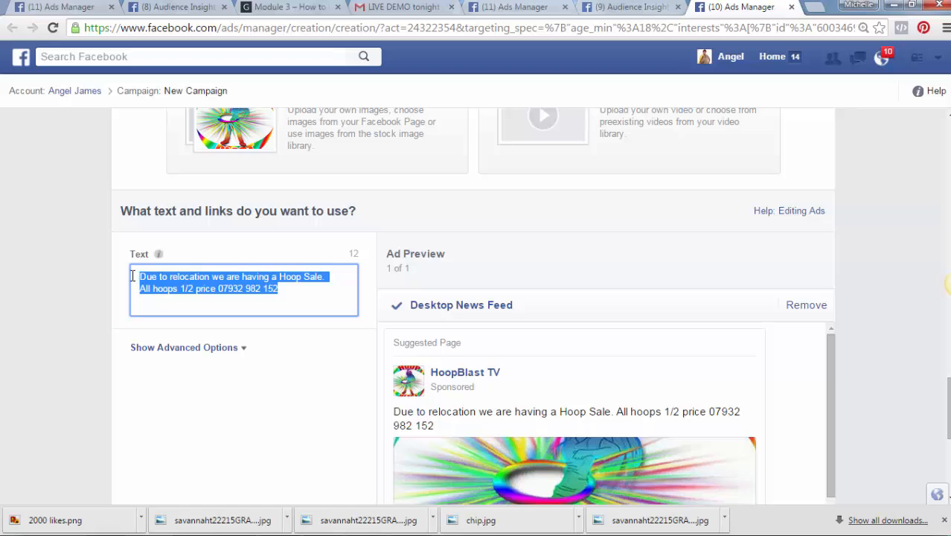
Rewrite the ad text to 'Do you like going to Carnivals LIKE ME? Like my page for updates on carnivals near you.'
type("d")
key("BackSpace")
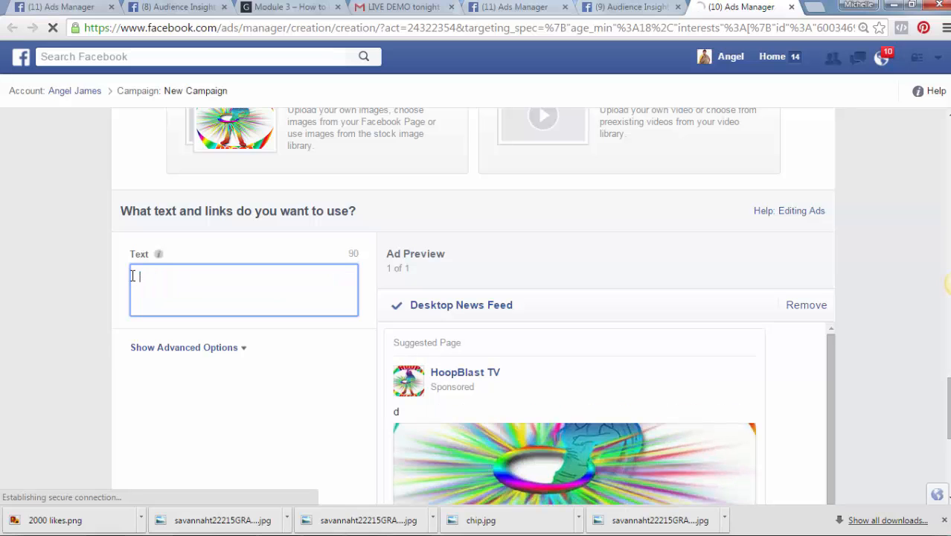
type("Do you like ")
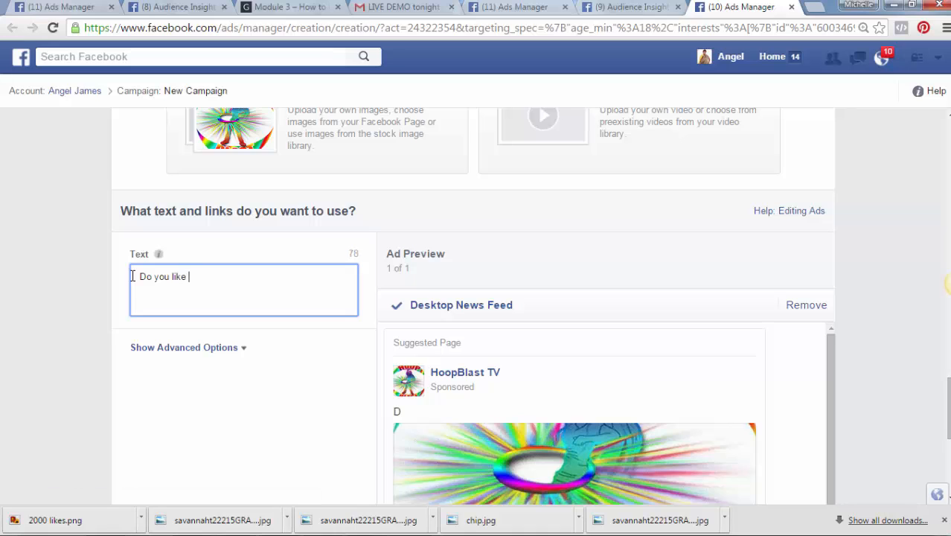
type("going to Ca")
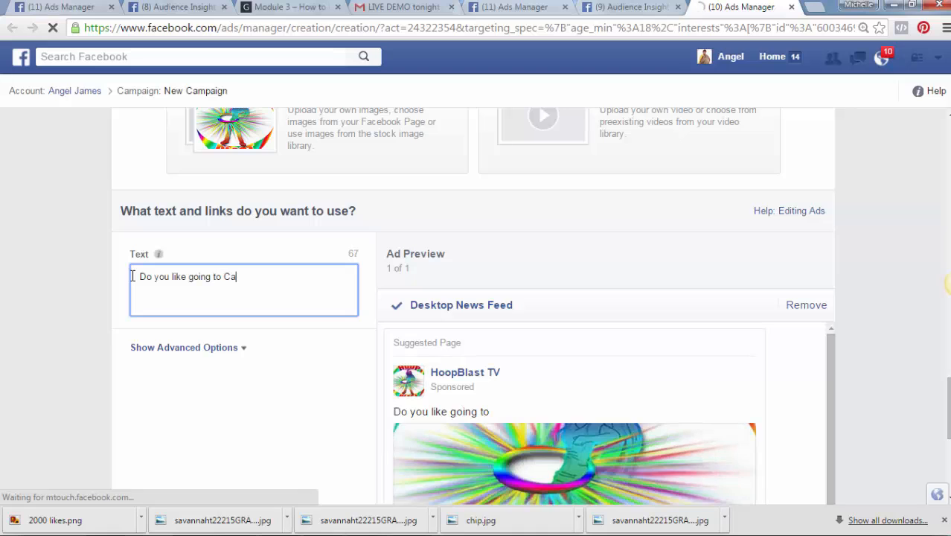
type("rnivals")
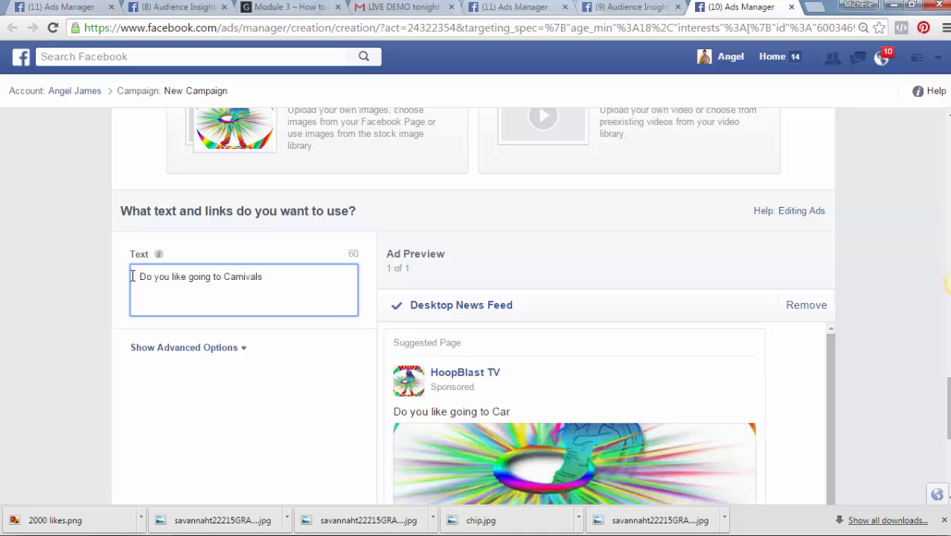
type("?")
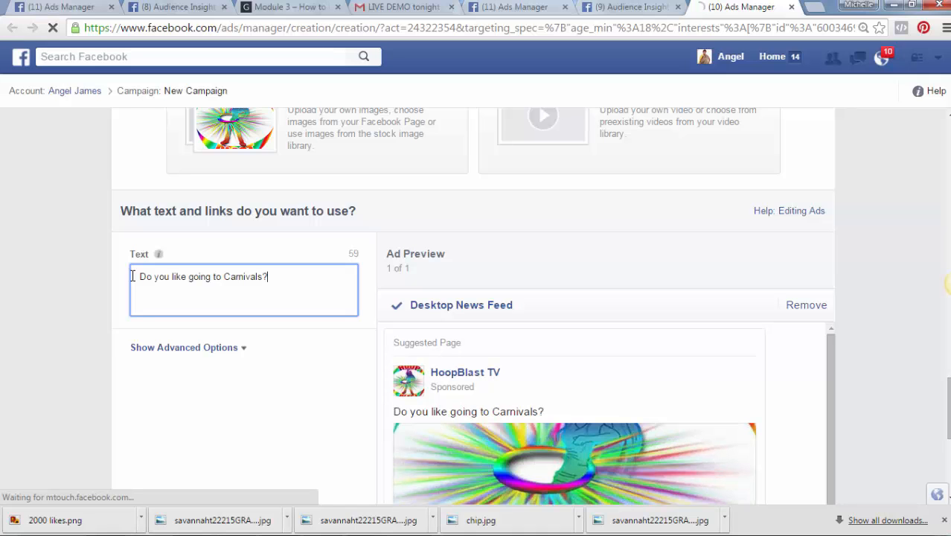
key("BackSpace")
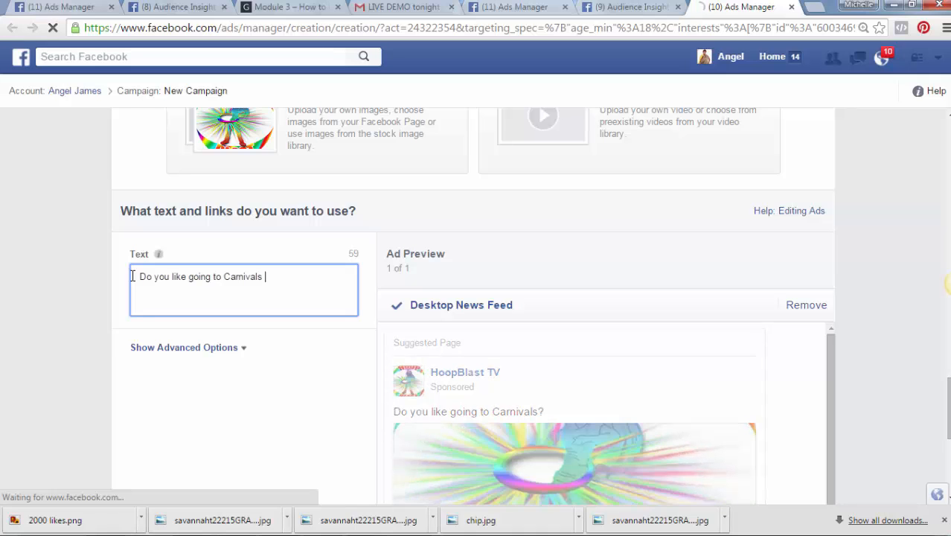
type("LlK")
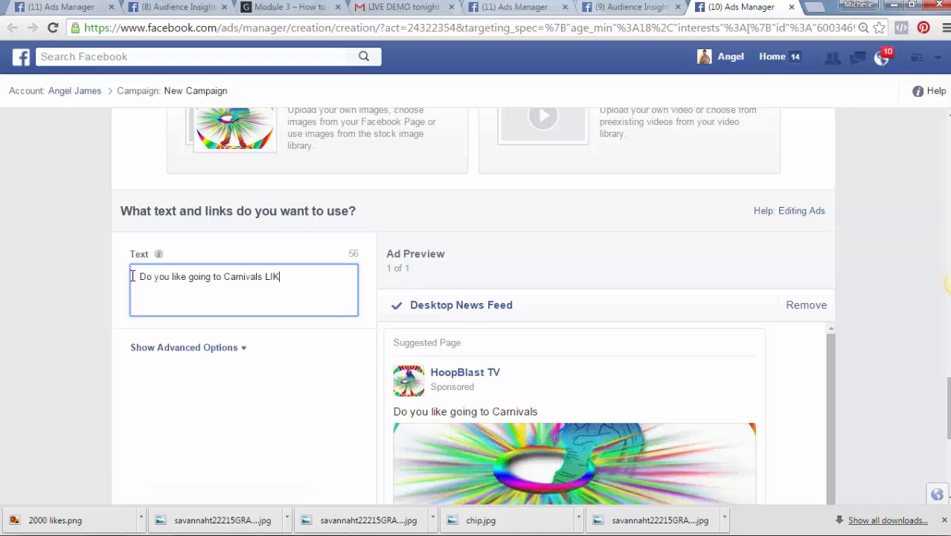
type("E ME?")
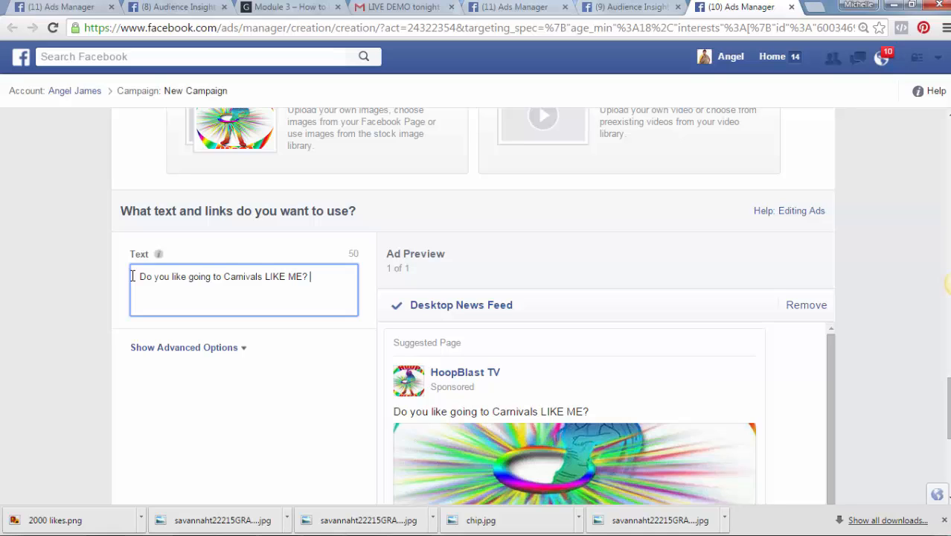
type("Like my page for")
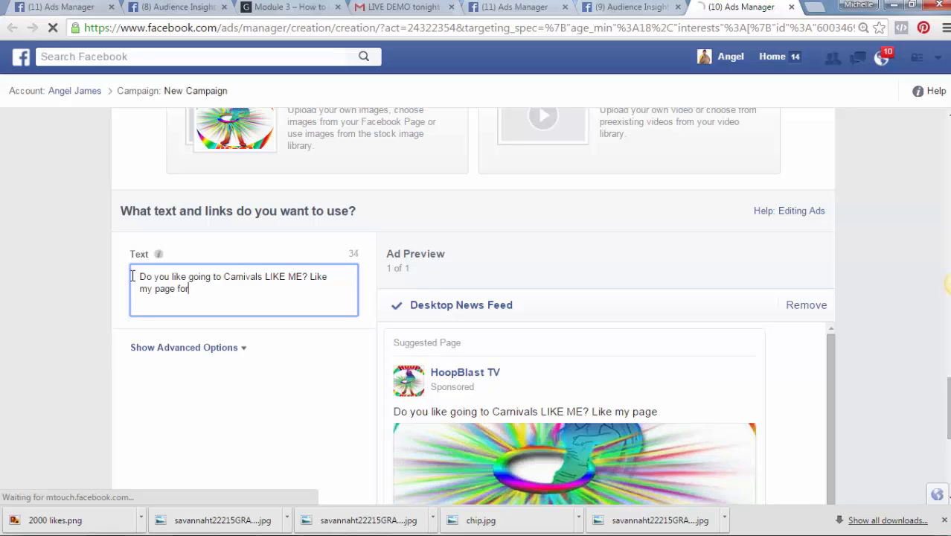
type(" updates")
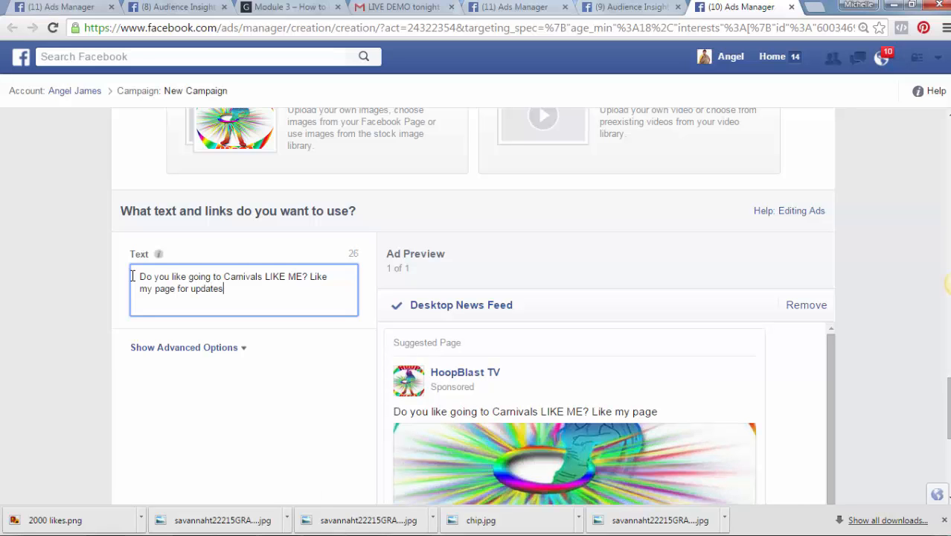
type(" on ")
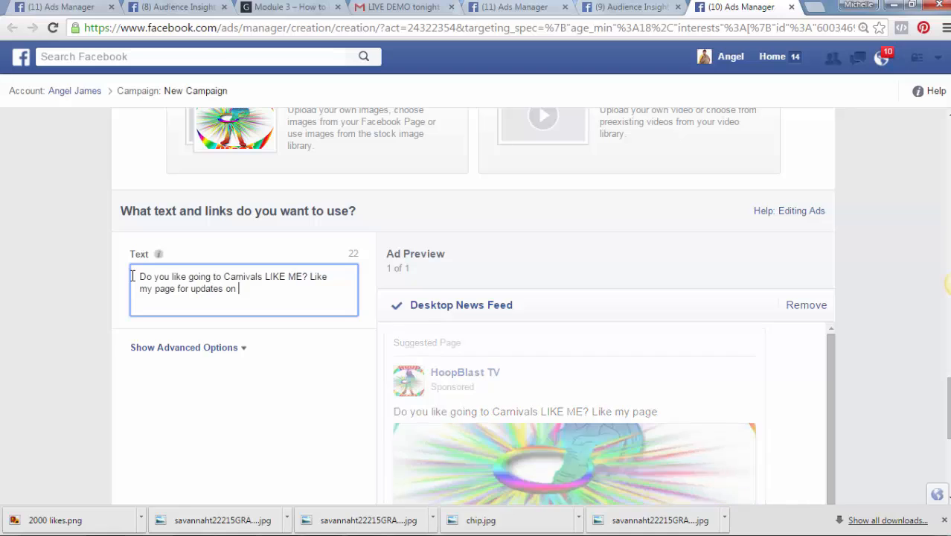
type("carniva")
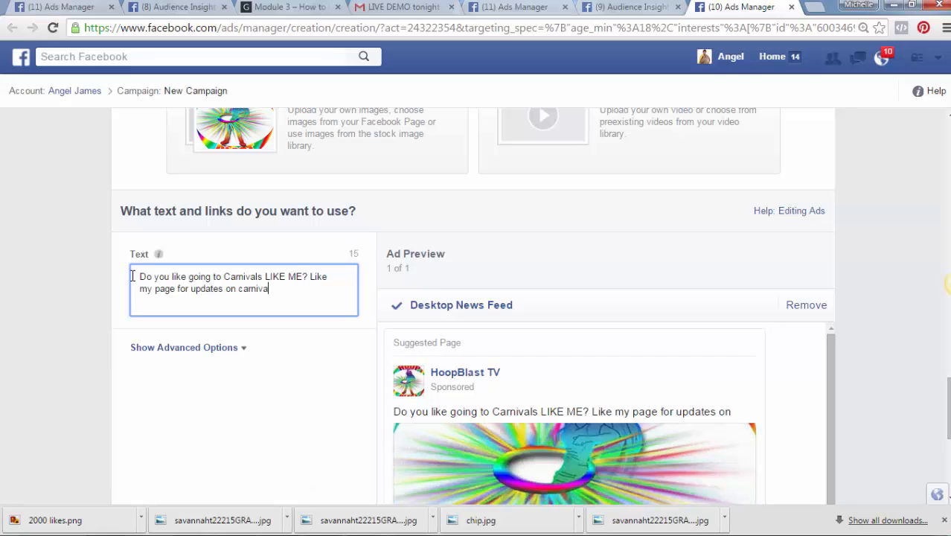
type("ls nea r")
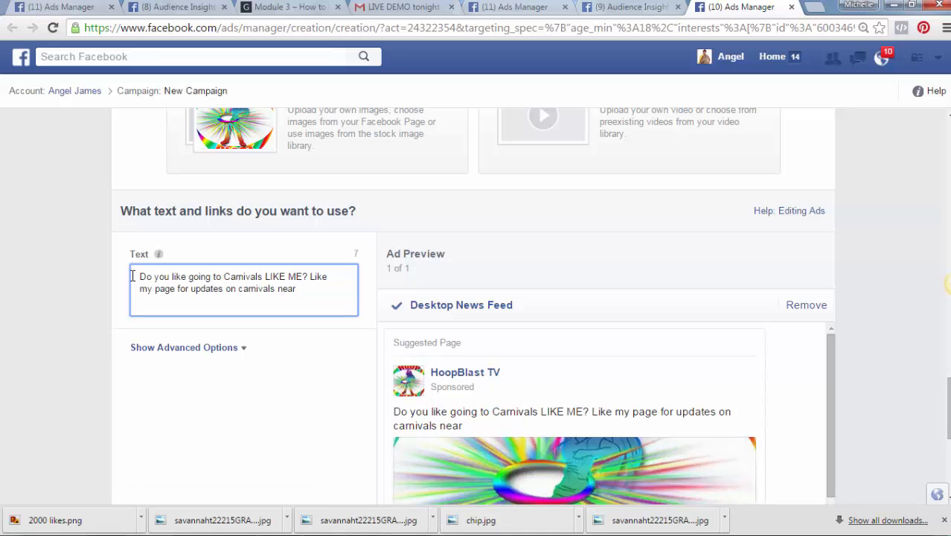
type(" you.")
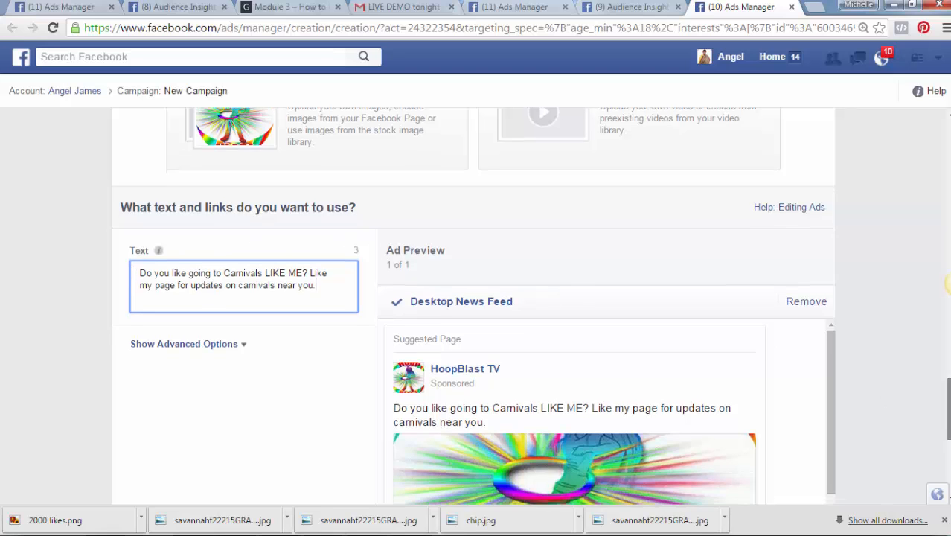
Scroll to the ad preview, flip through the Audience Insights and Ads Manager tabs, then start a blank browser tab
left_click_drag(945, 403, 945, 448)
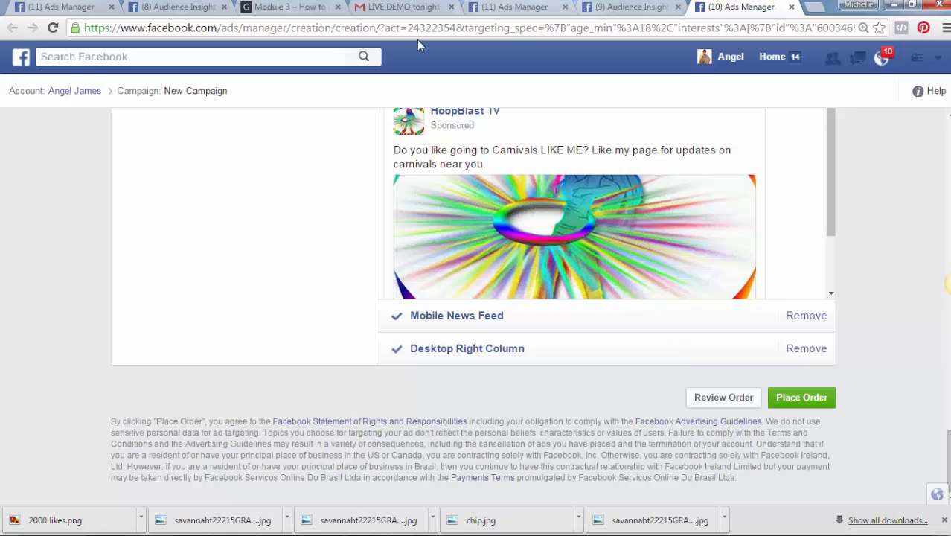
left_click(623, 7)
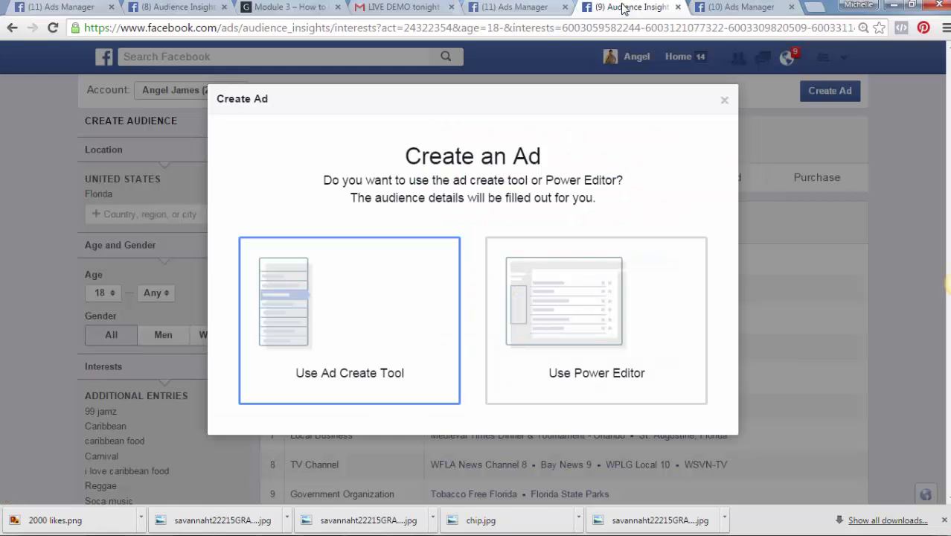
left_click(530, 9)
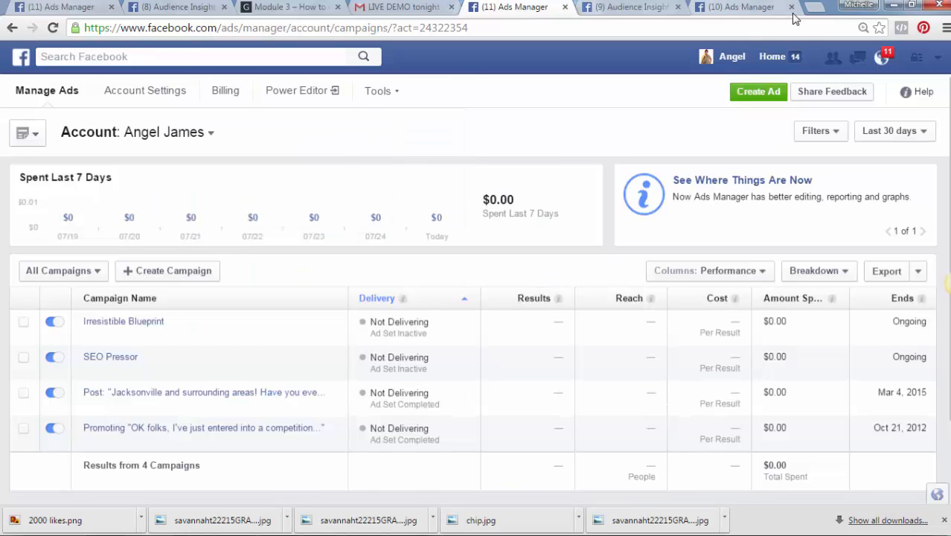
left_click(816, 9)
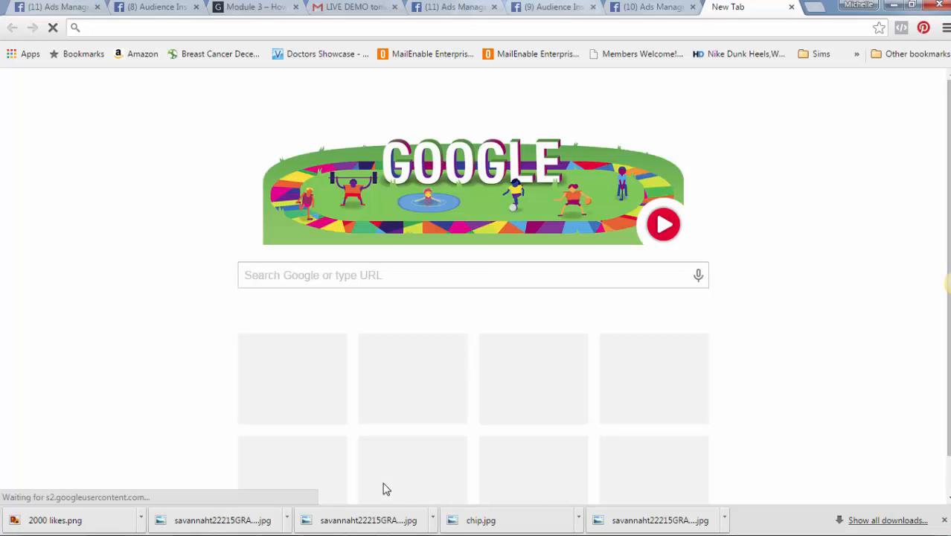
Load facebook.com in the new tab, browse the news feed, then go back to the Ads Manager draft
type("facebook.com")
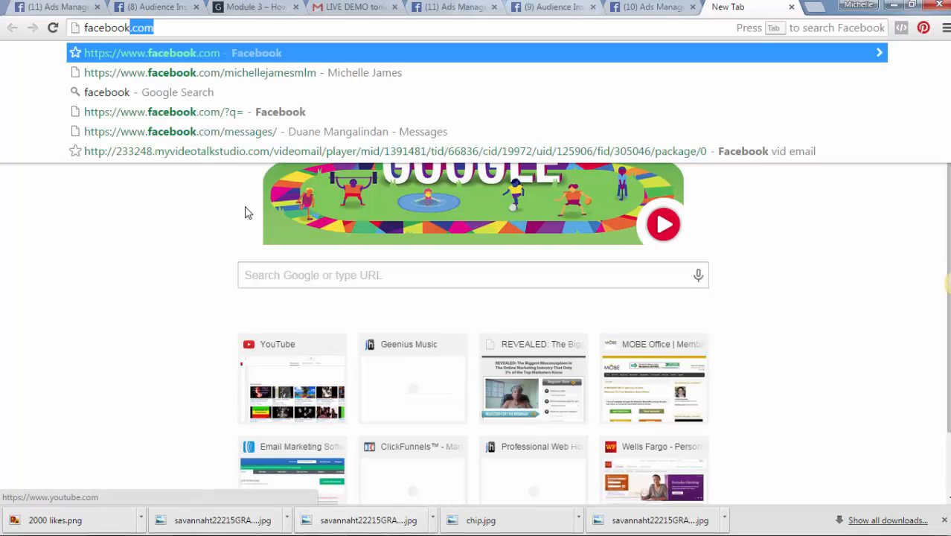
left_click(275, 54)
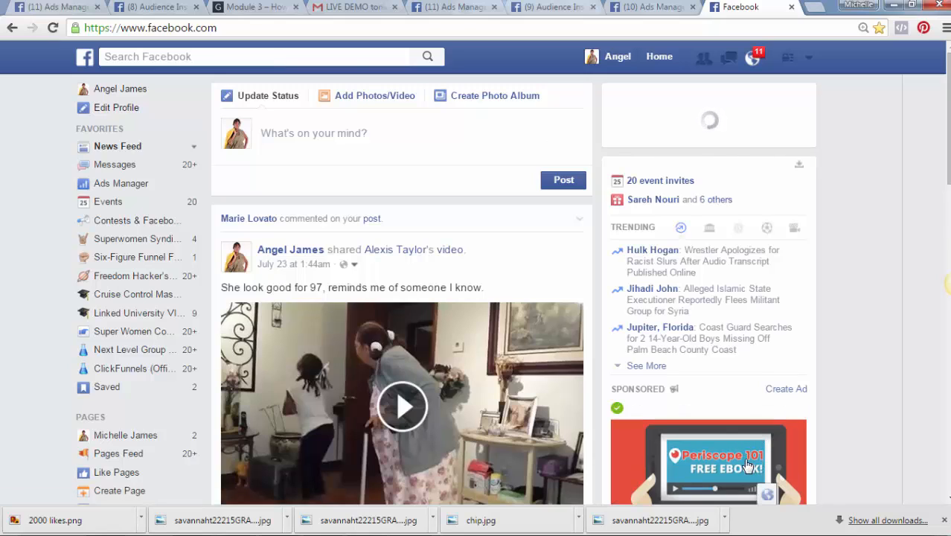
left_click(785, 436)
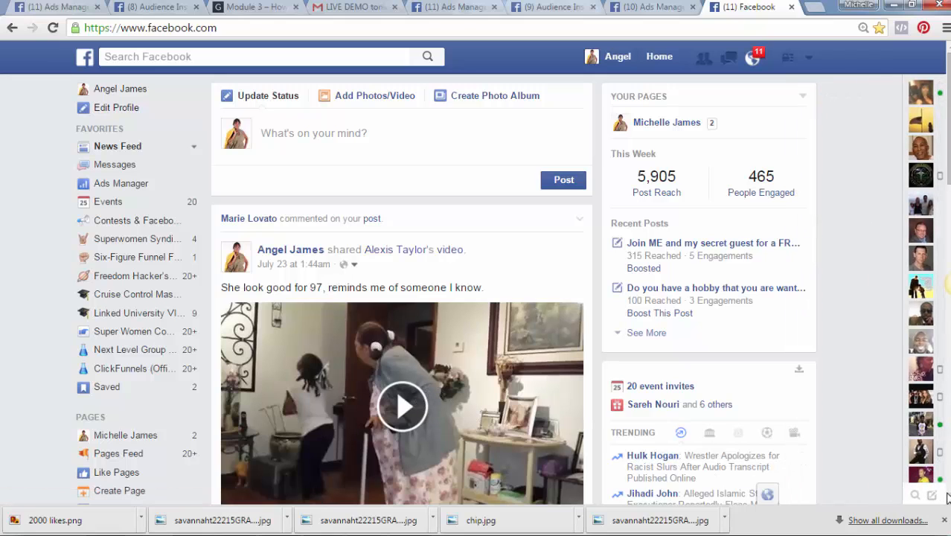
scroll(948, 503, "down", 5)
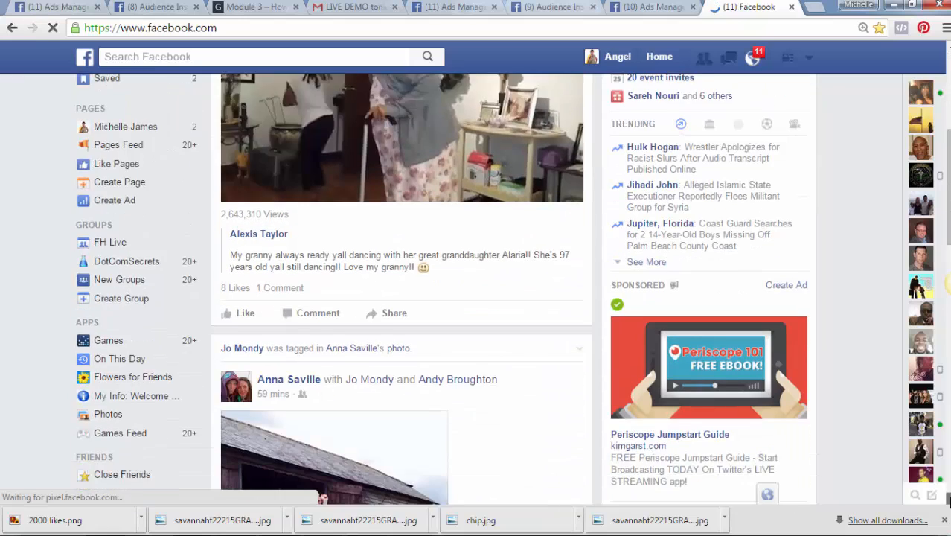
scroll(947, 503, "down", 2)
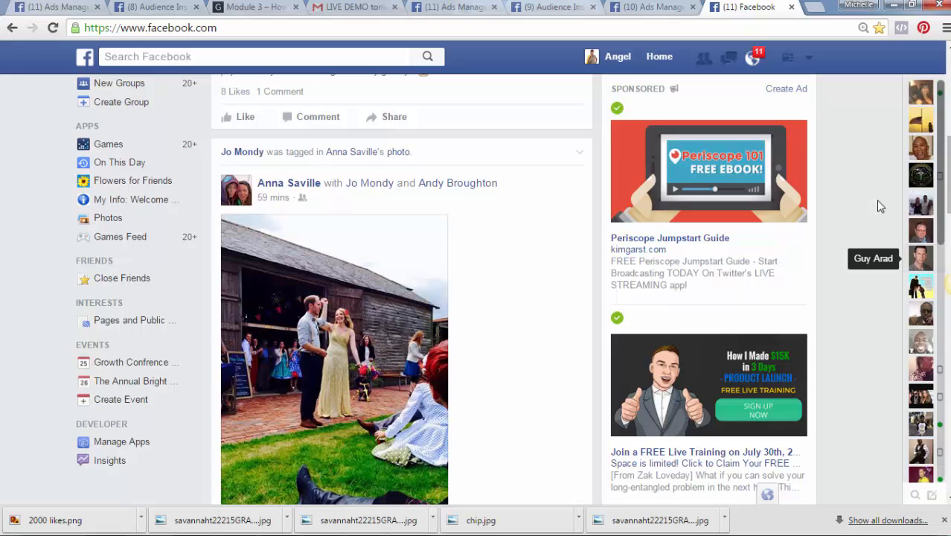
left_click(640, 8)
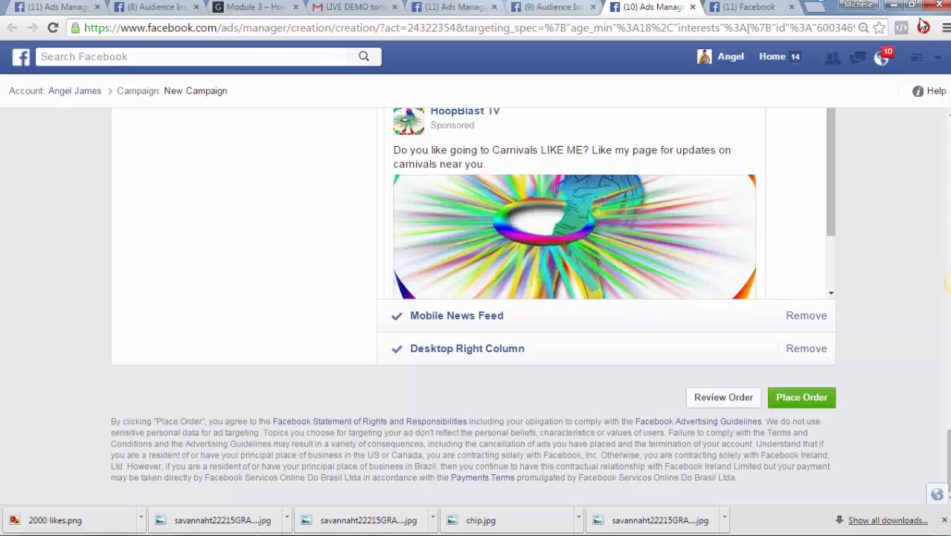
scroll(950, 109, "up", 3)
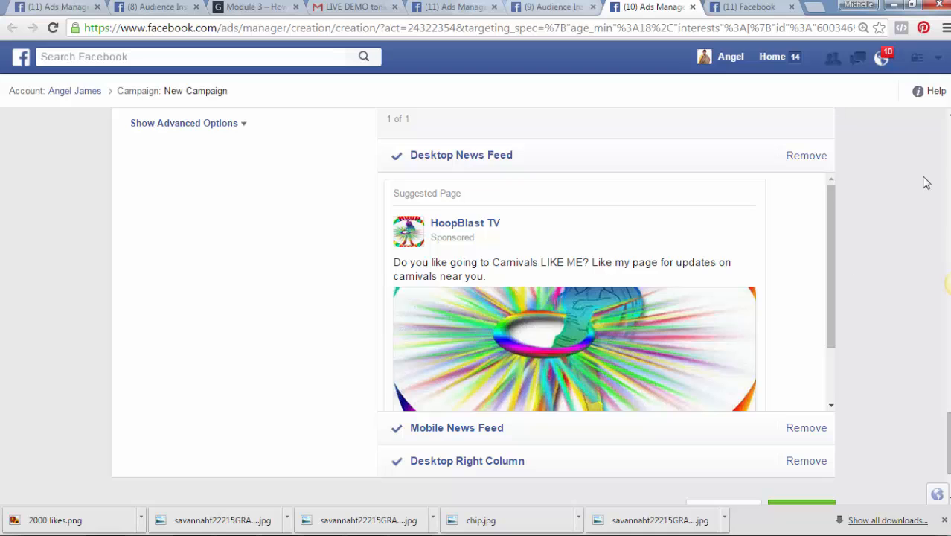
left_click(948, 114)
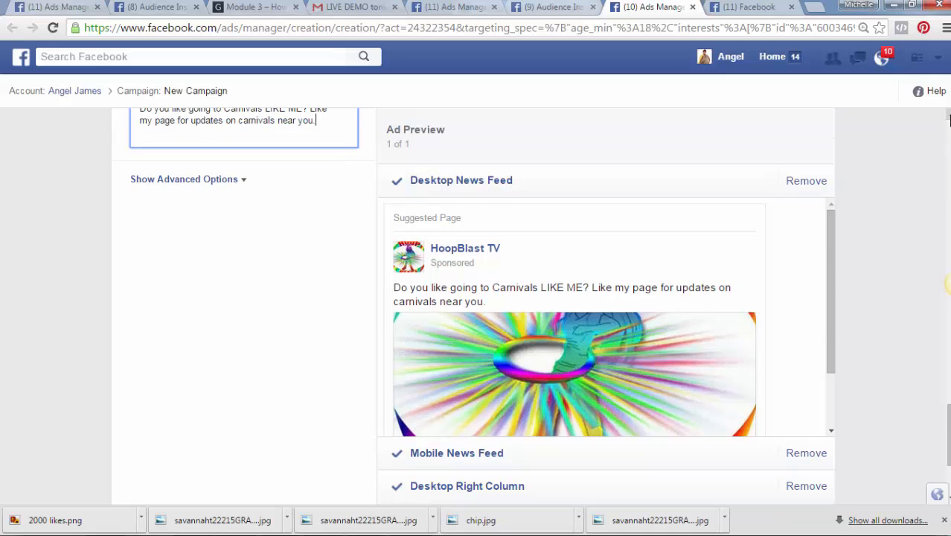
scroll(948, 119, "up", 3)
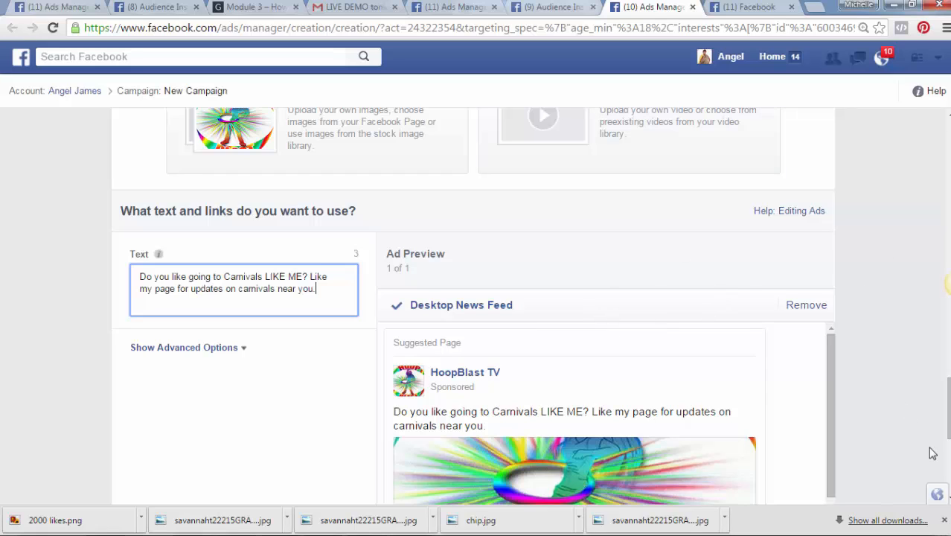
left_click(950, 284)
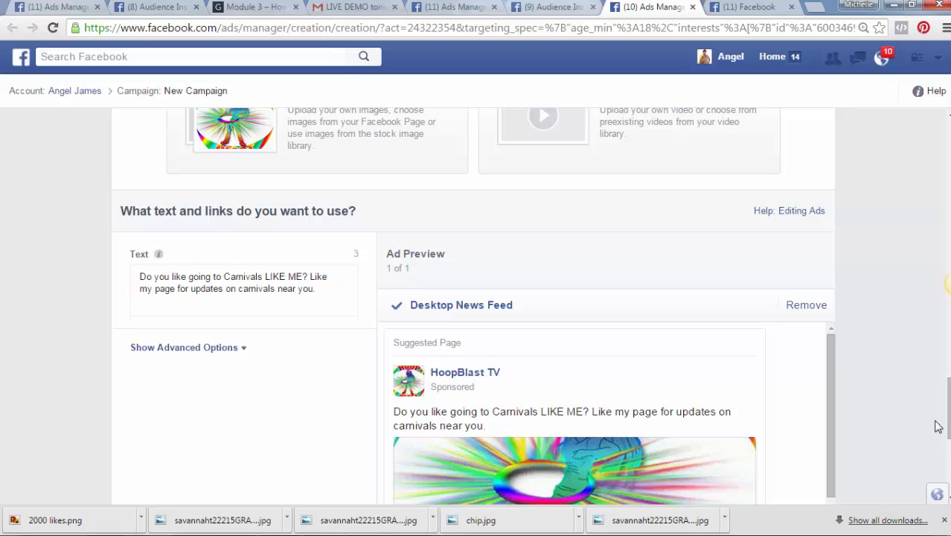
left_click_drag(943, 424, 948, 466)
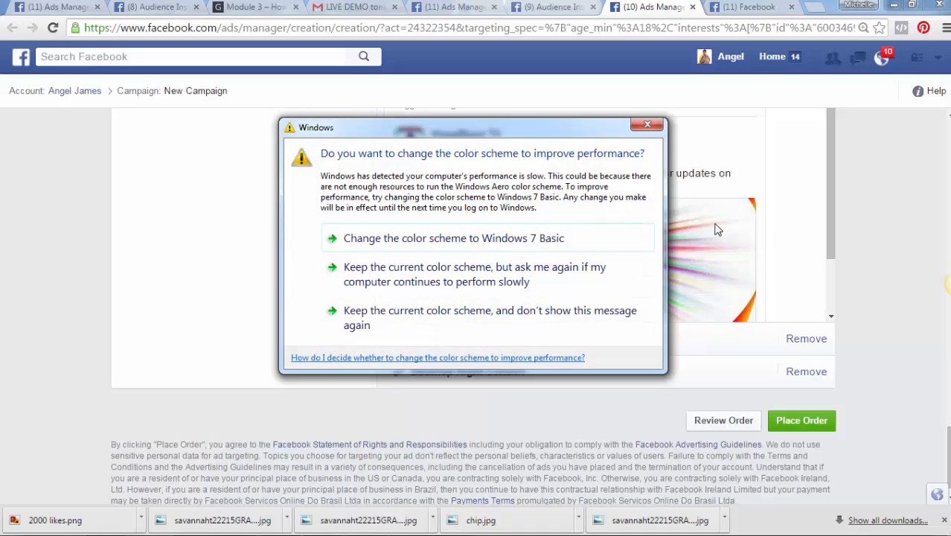
left_click(657, 124)
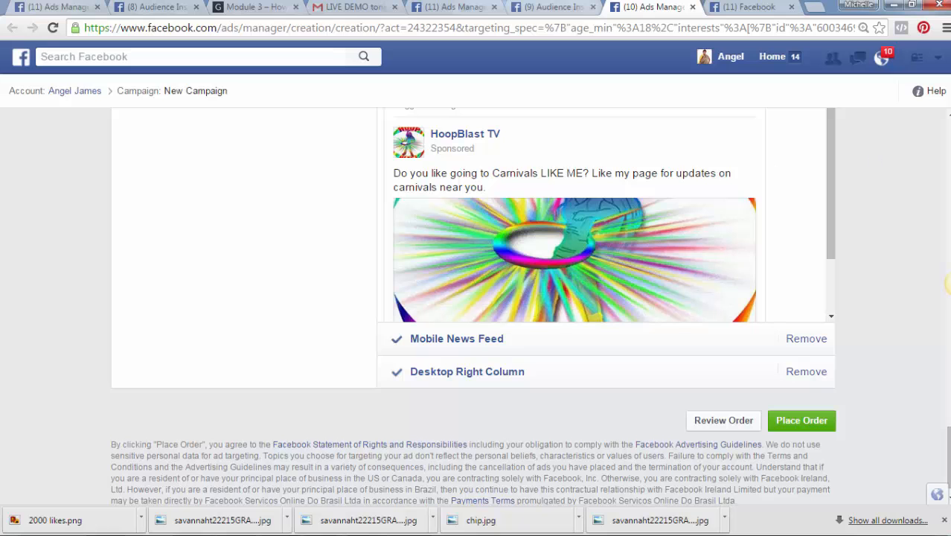
scroll(948, 284, "up", 10)
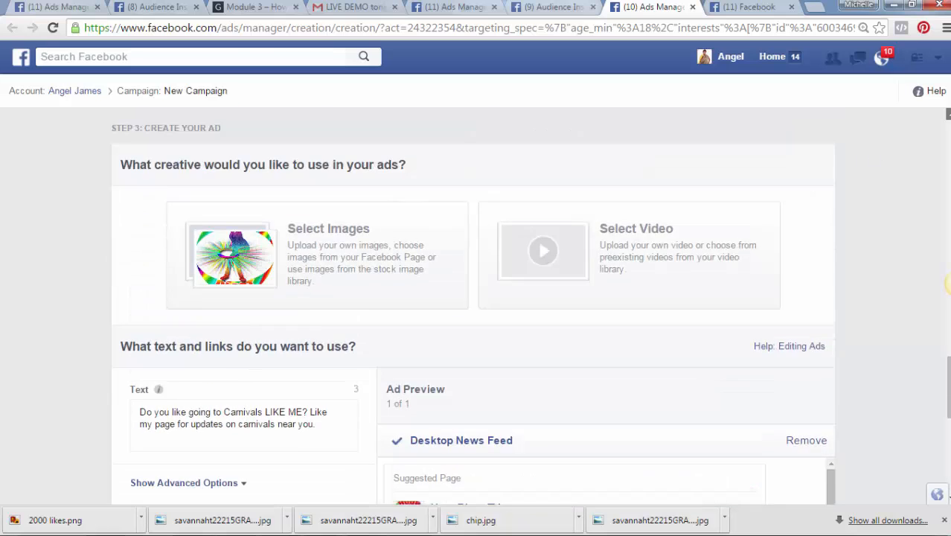
scroll(948, 283, "up", 12)
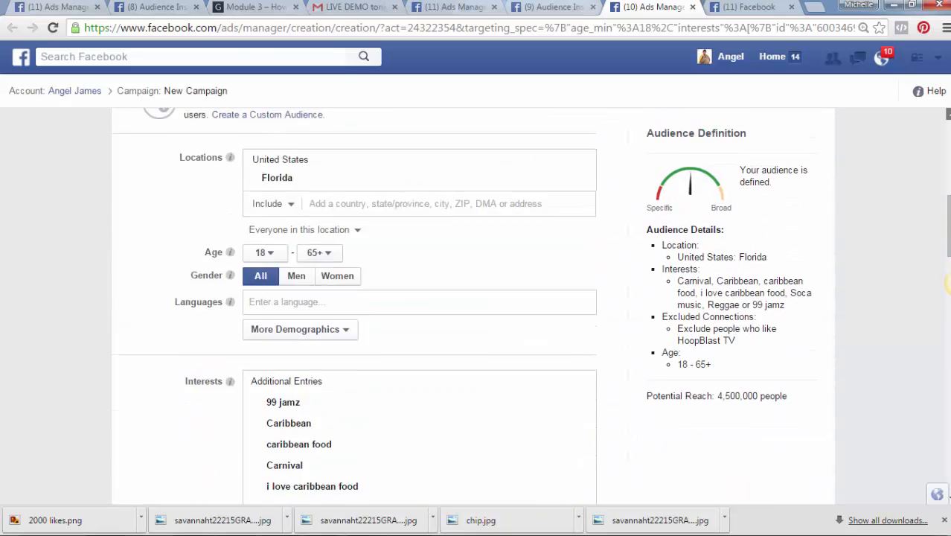